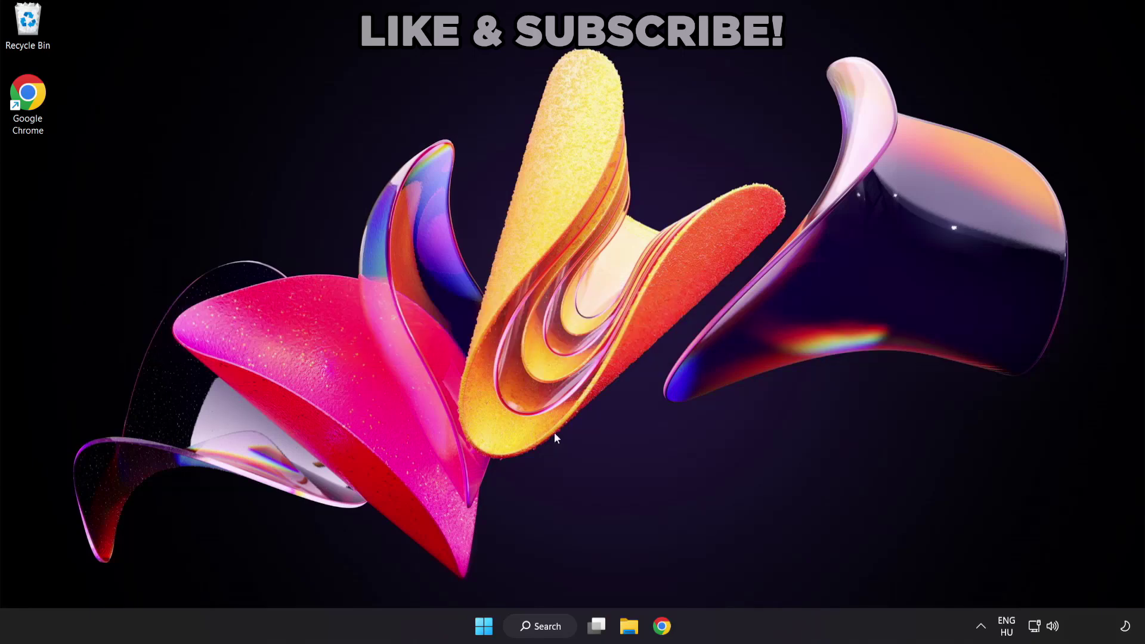
Step: Search Windows for 'device manager'
left_click(554, 633)
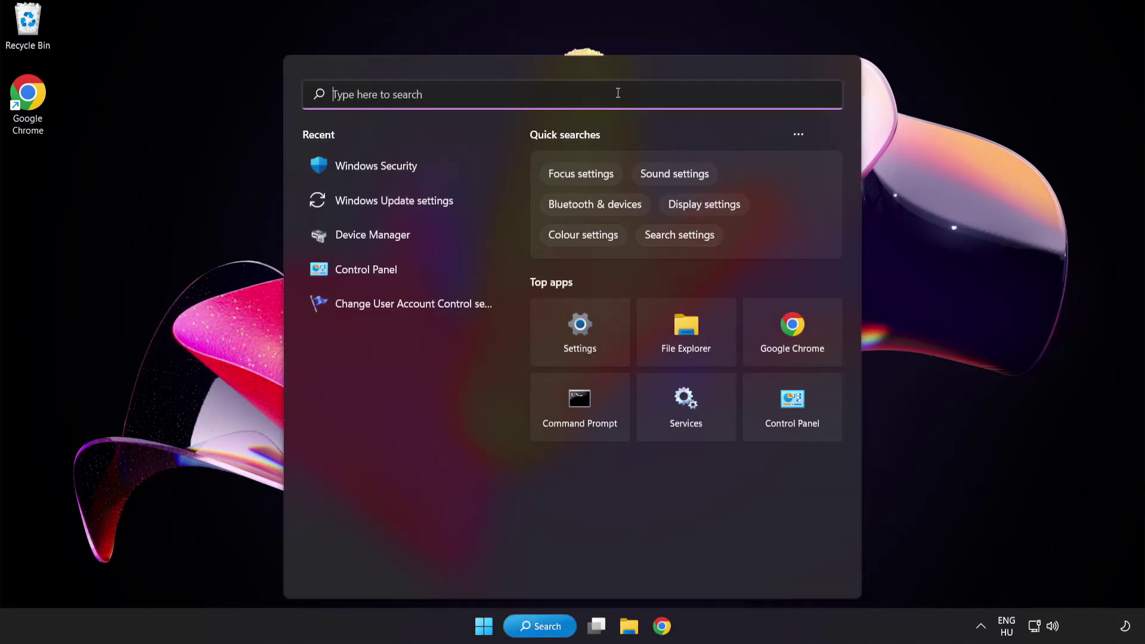
type("device manag")
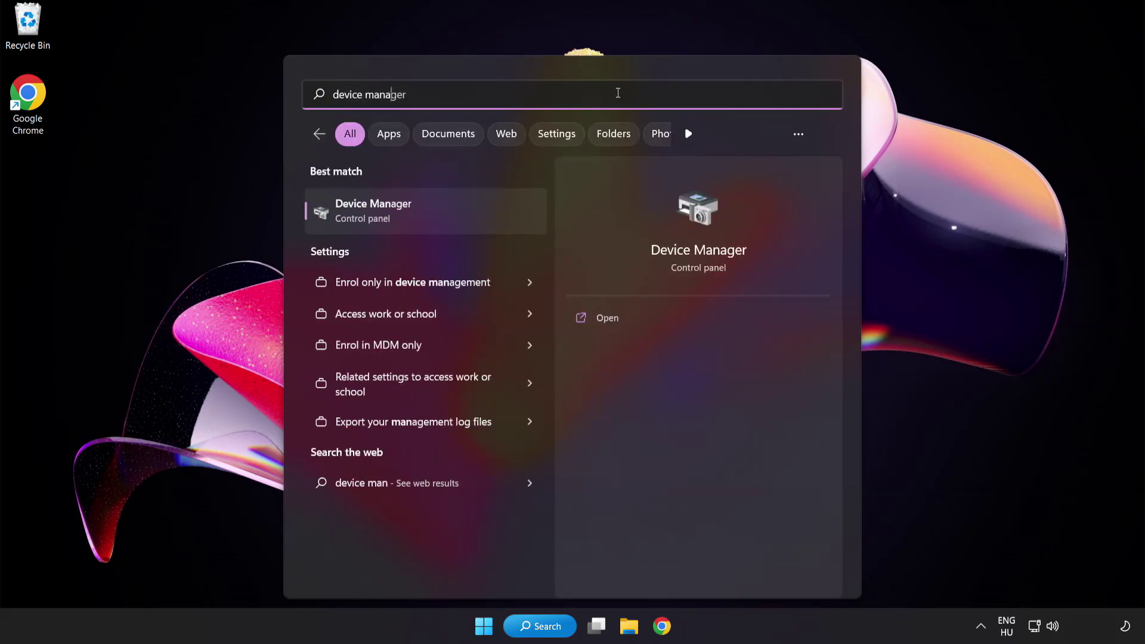
type("er")
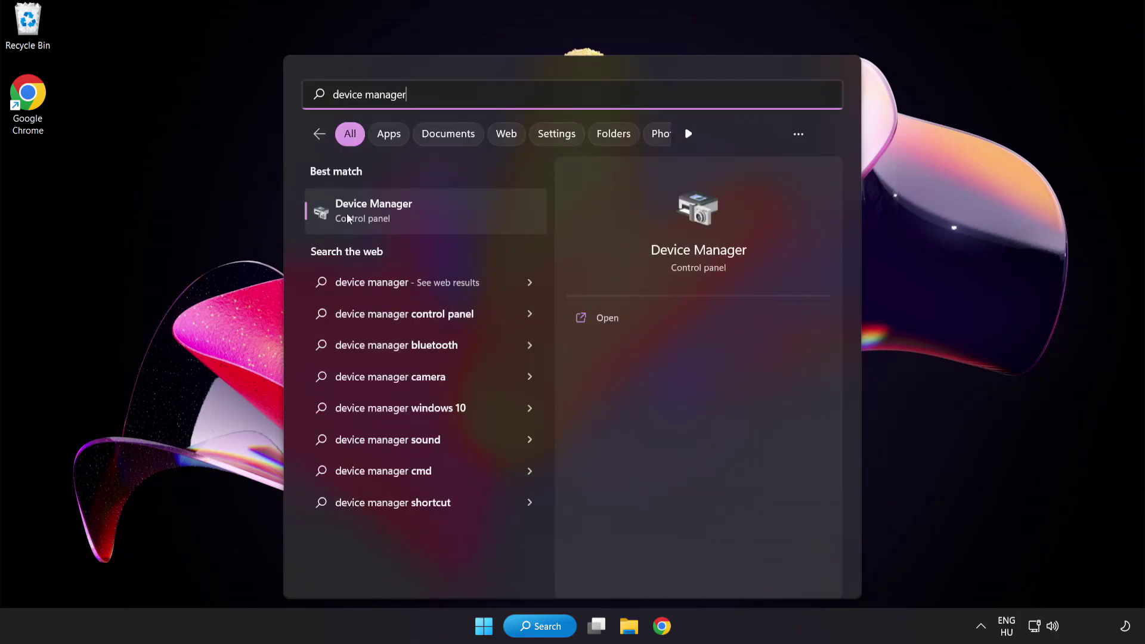
Step: Open Device Manager, expand Display adapters and bring up actions for the VMware SVGA 3D adapter
left_click(459, 219)
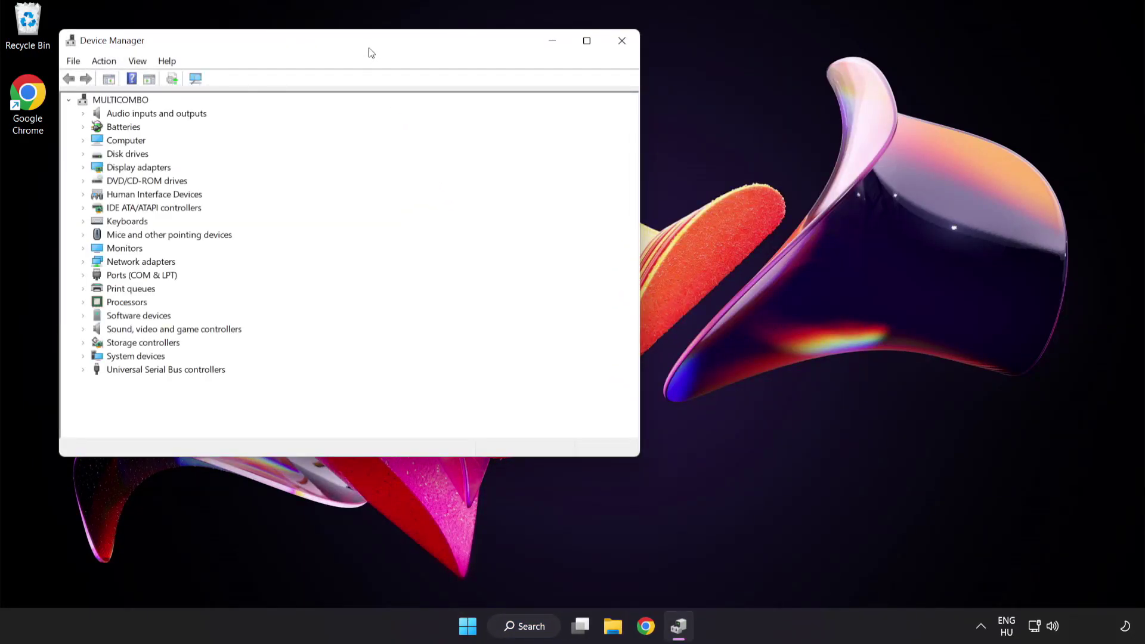
left_click_drag(370, 46, 562, 119)
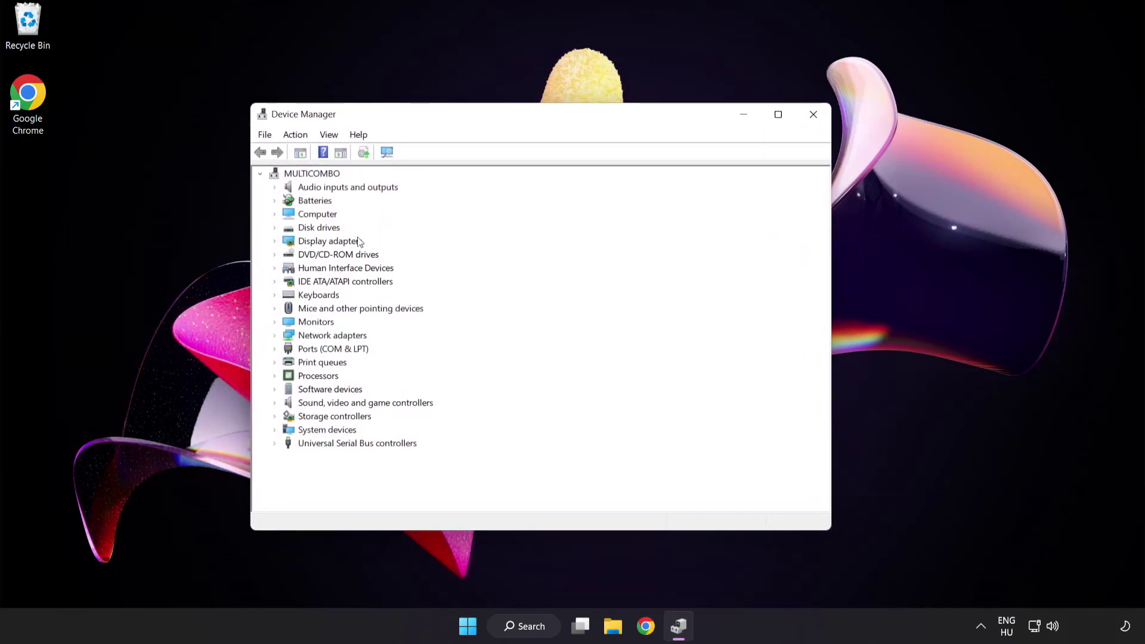
left_click(340, 242)
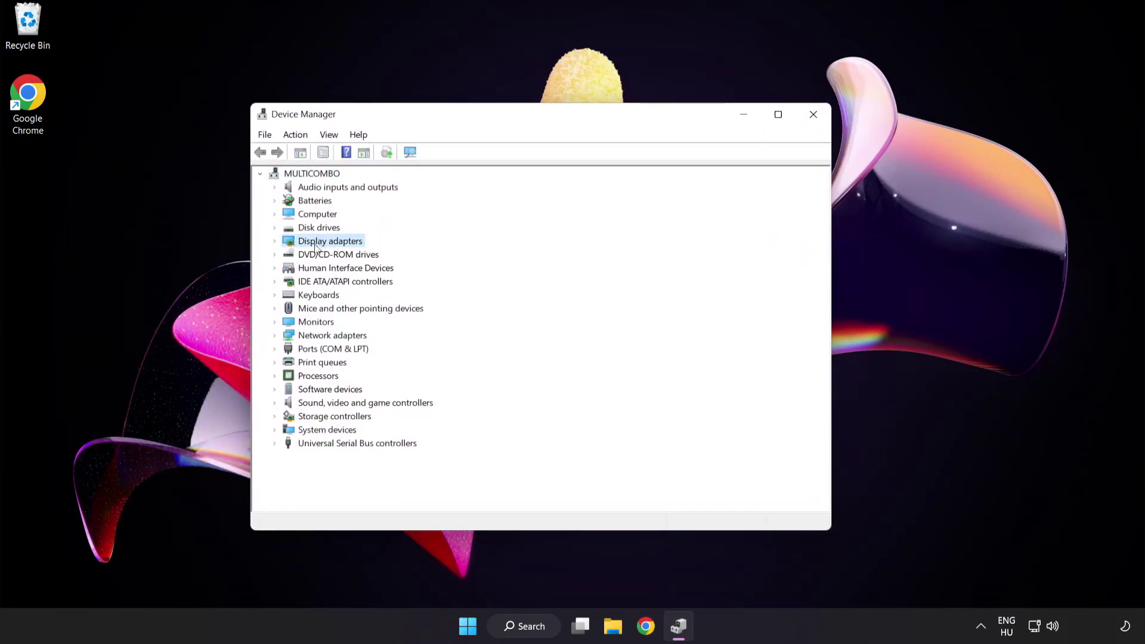
left_click(275, 242)
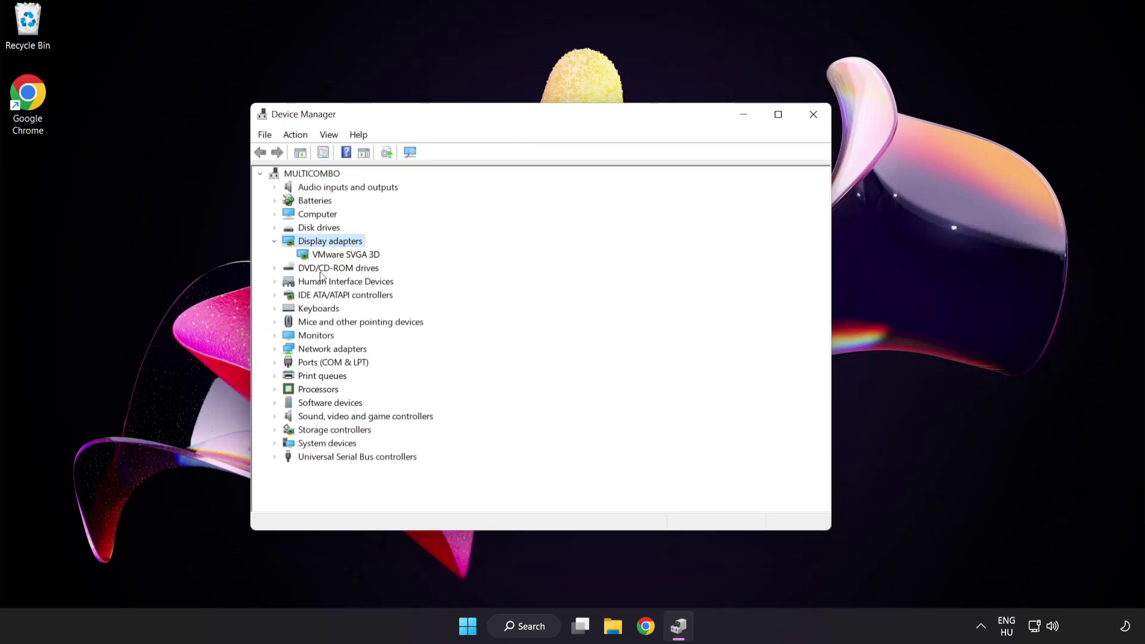
left_click(300, 250)
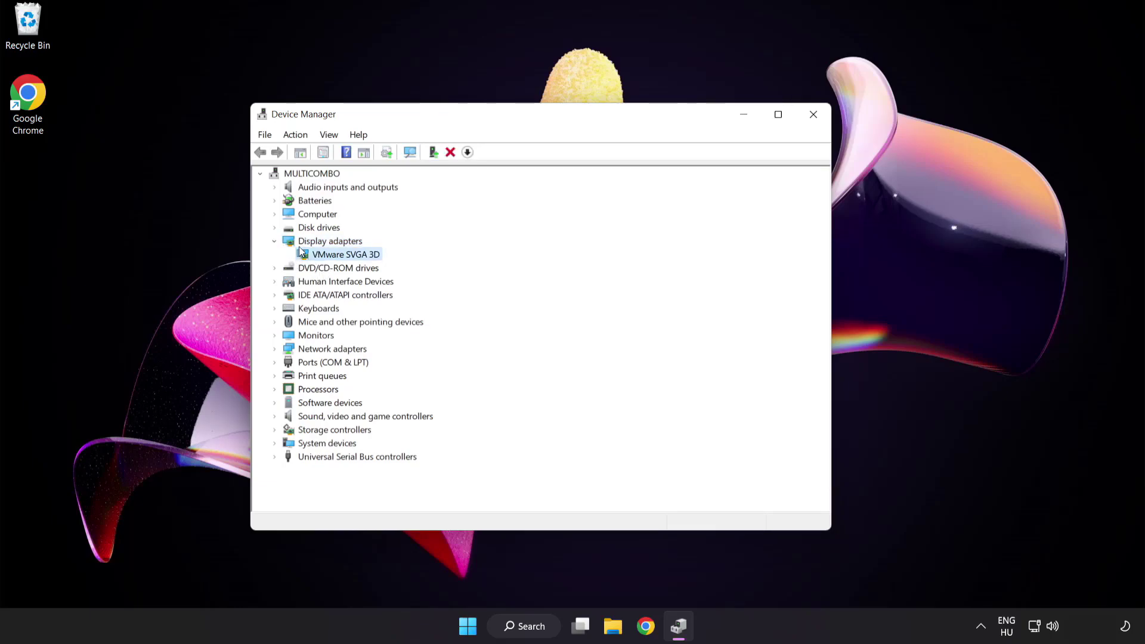
right_click(338, 258)
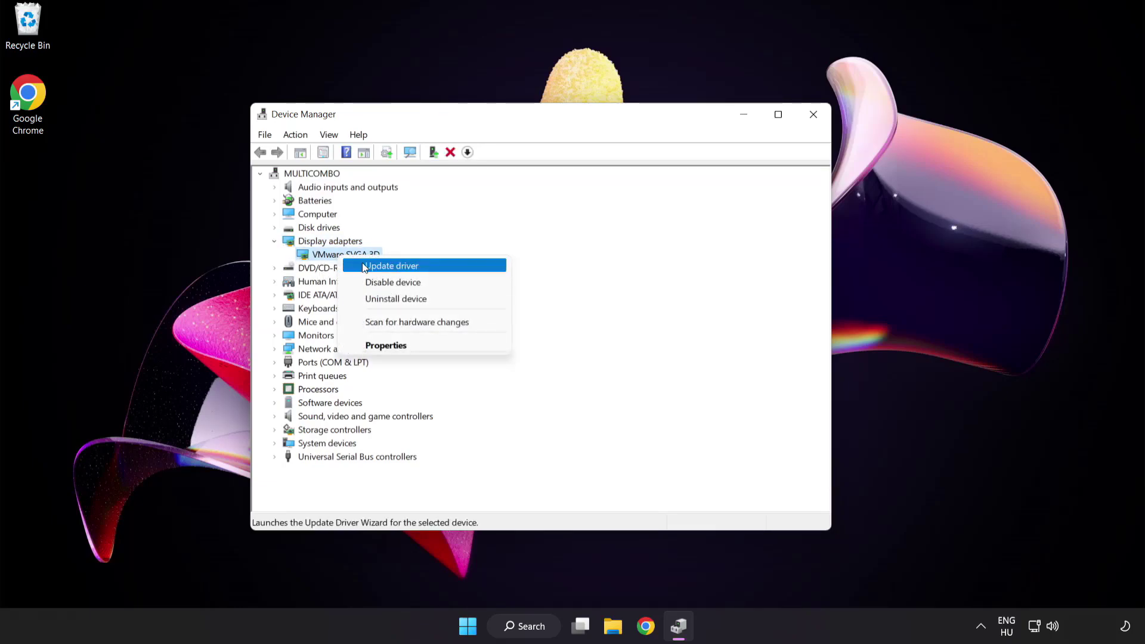
Step: Update the VMware SVGA 3D driver by automatic search, which finds the best driver already installed
left_click(444, 266)
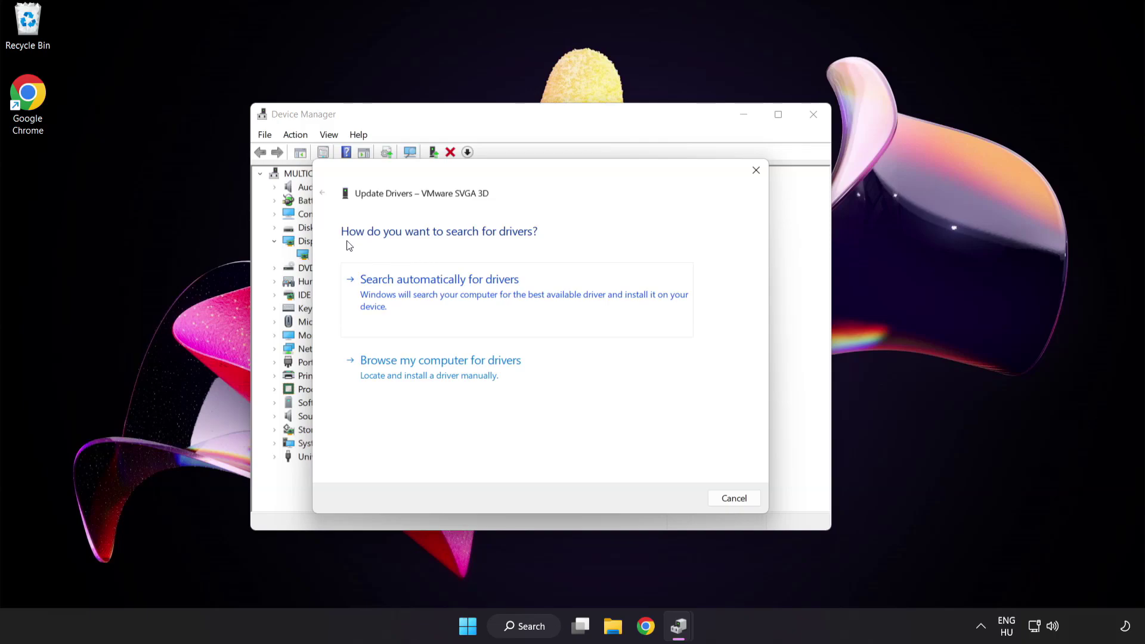
left_click(500, 296)
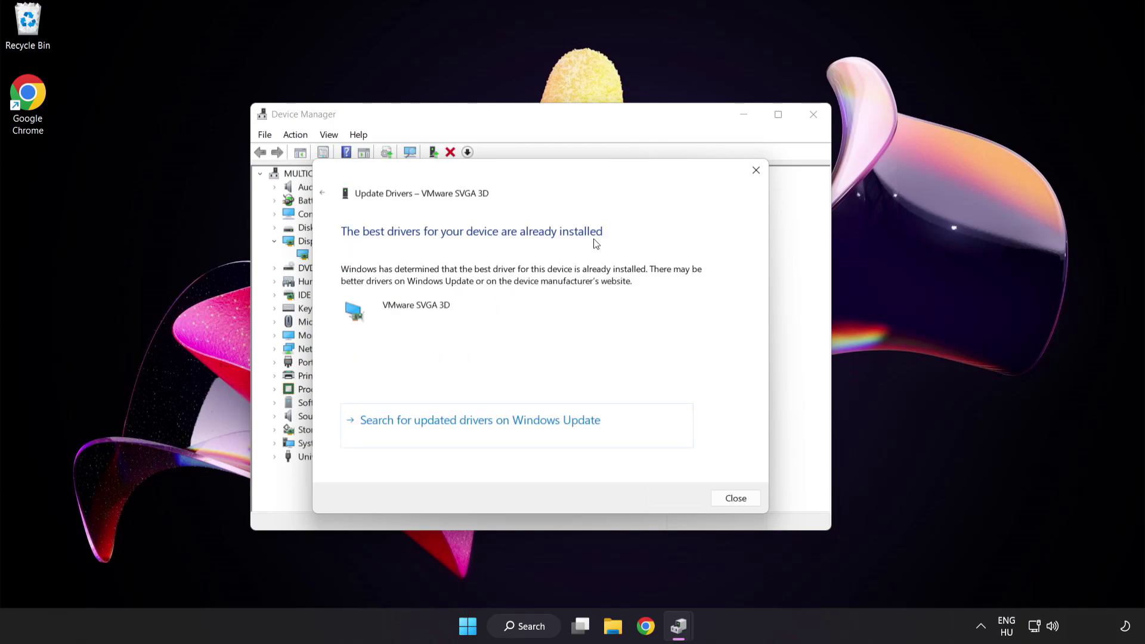
left_click(732, 500)
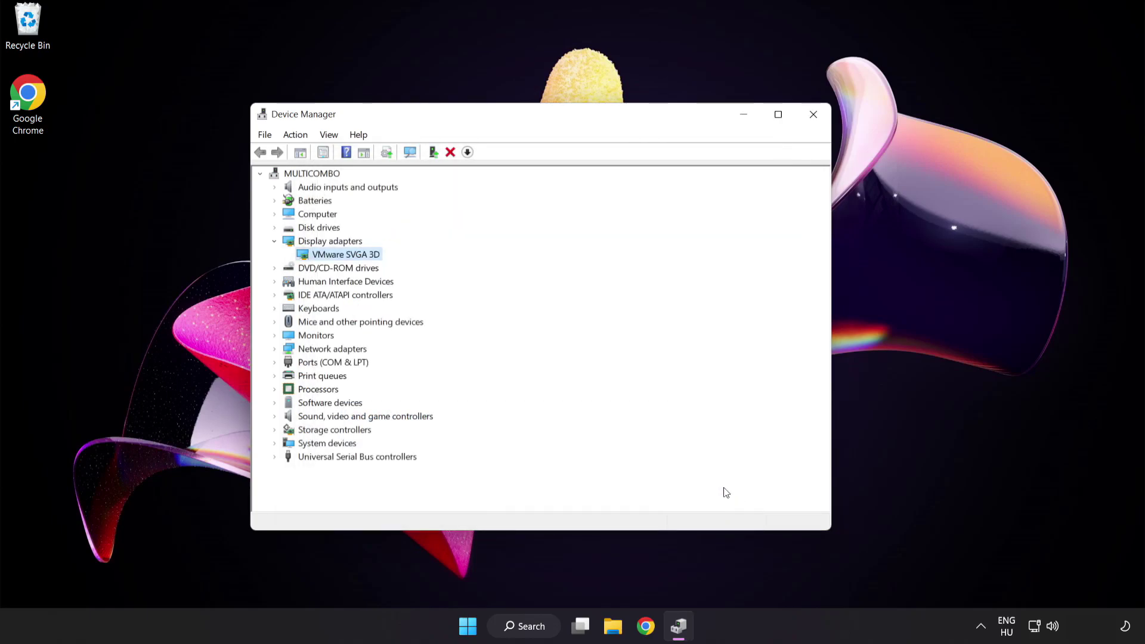
Step: Close Device Manager and search Windows for 'update'
left_click(813, 115)
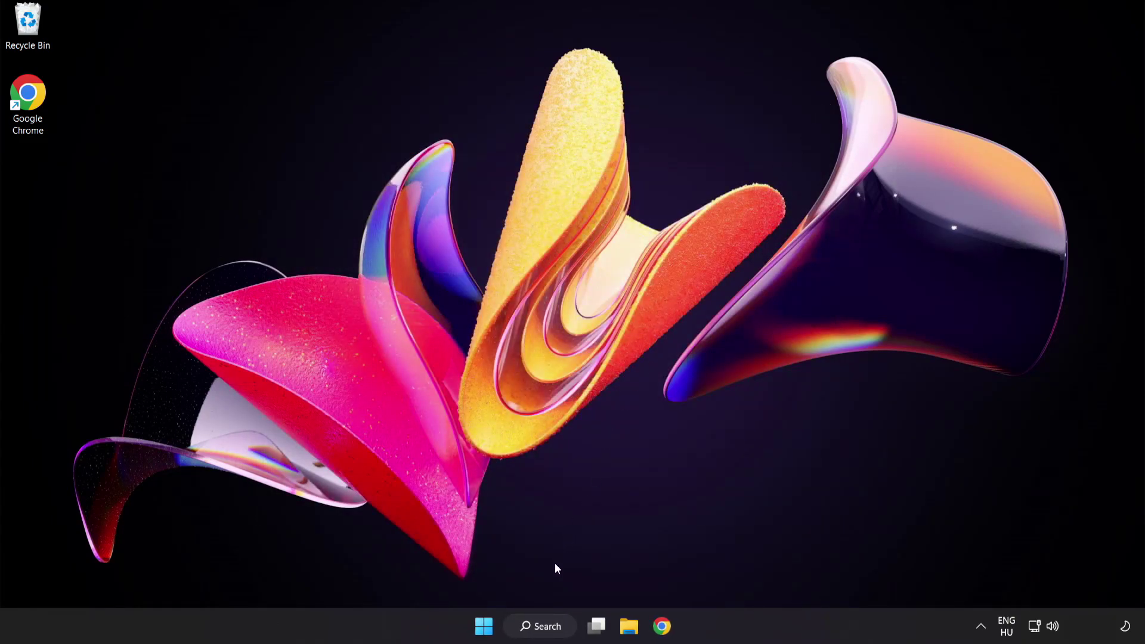
left_click(556, 632)
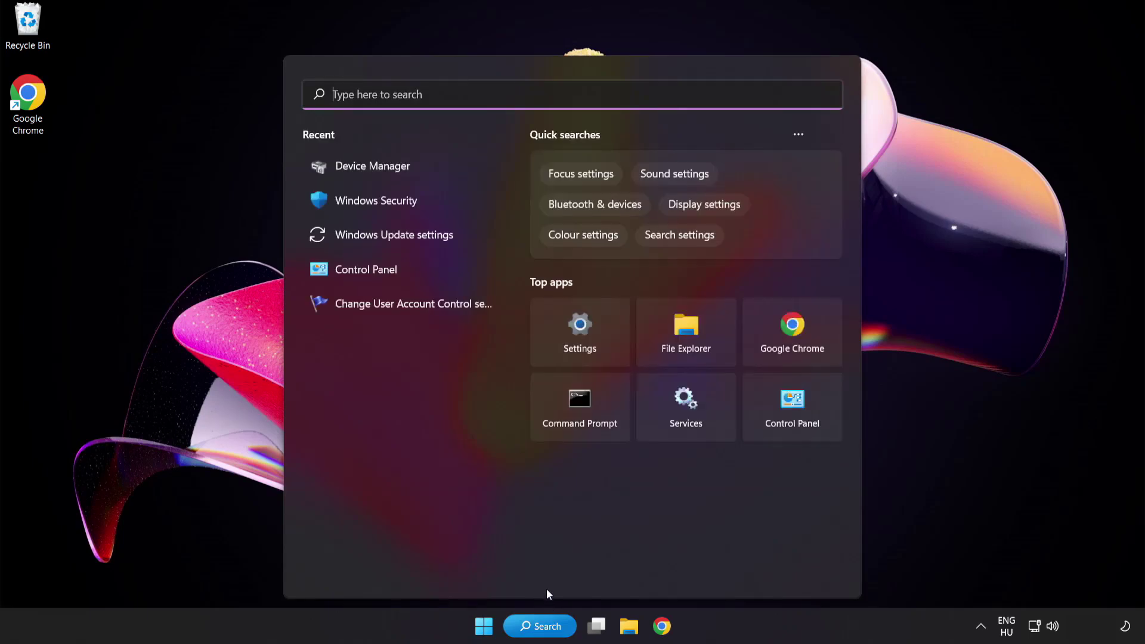
type("update")
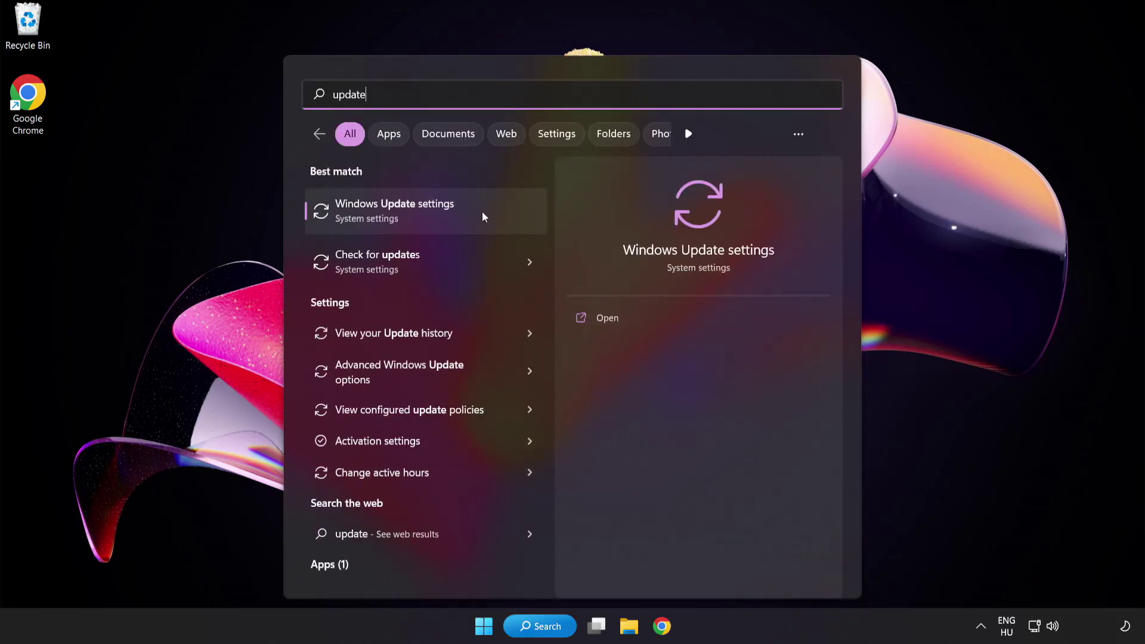
Step: Check Windows Update for new updates, confirming the PC is up to date, then close Settings
left_click(437, 216)
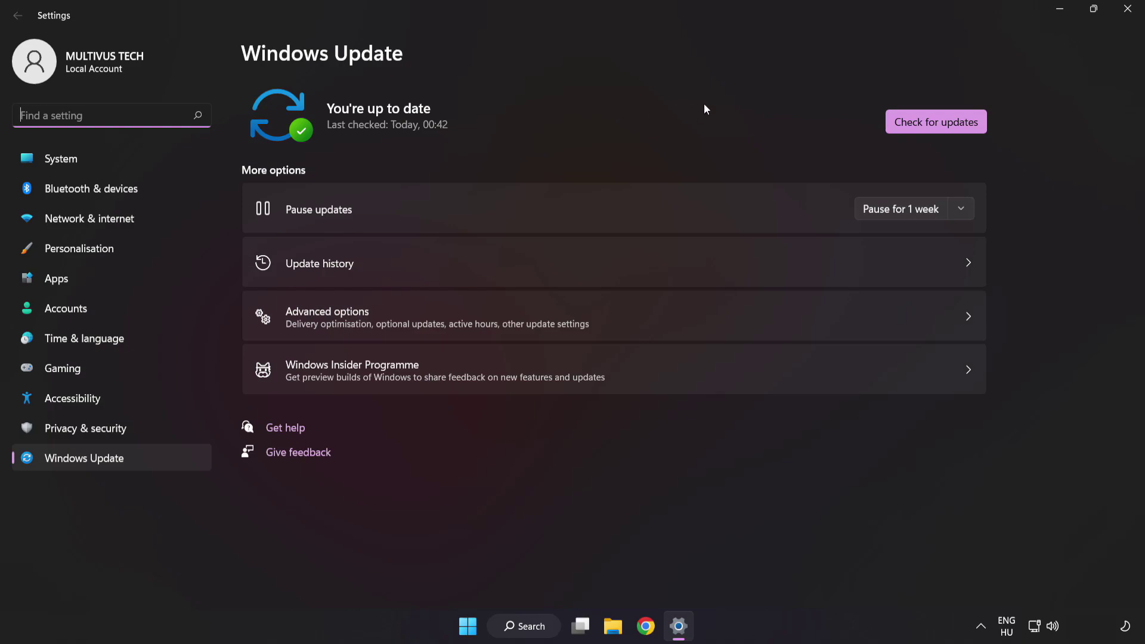
left_click(933, 127)
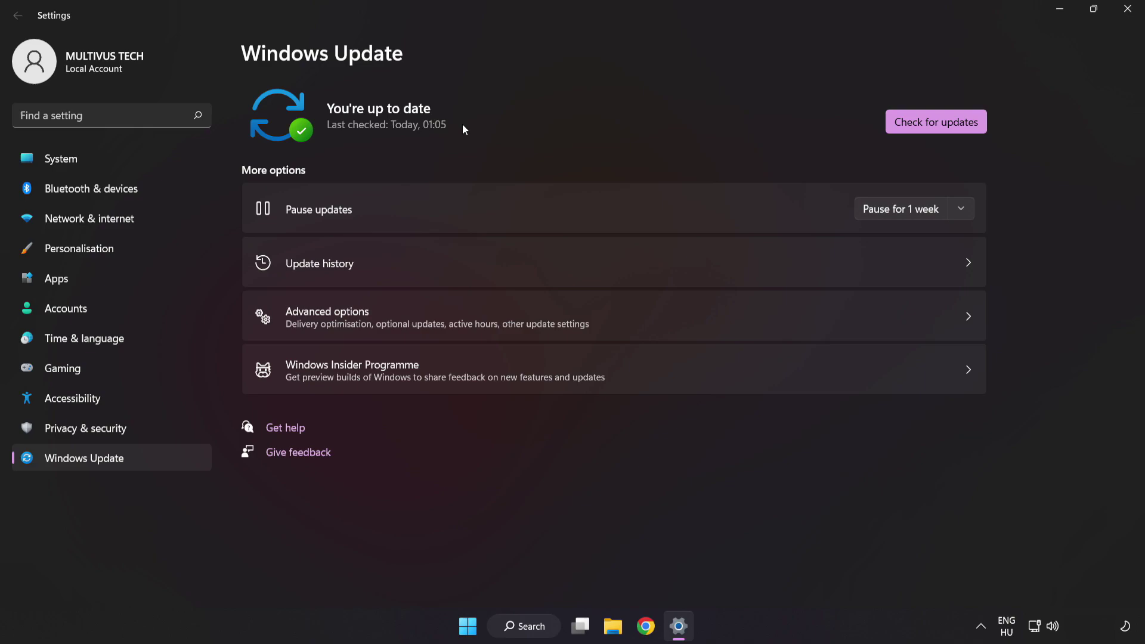
left_click(1127, 12)
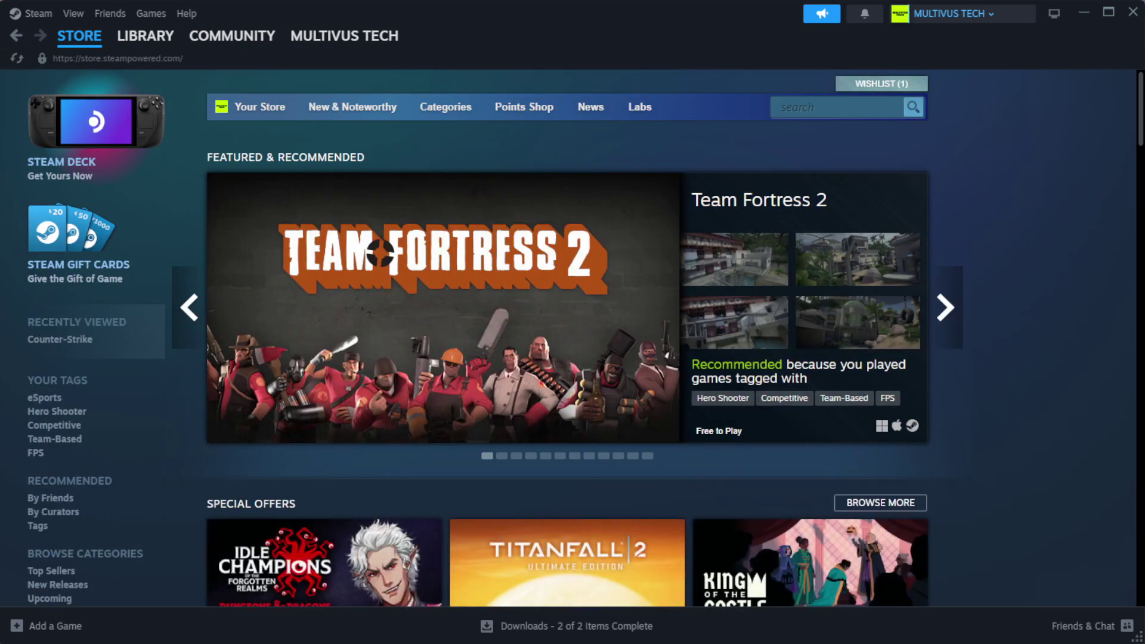
Step: Go to Steam's Library home and bring up the options for YOUR NOT WORKING GAME
mouse_move(145, 44)
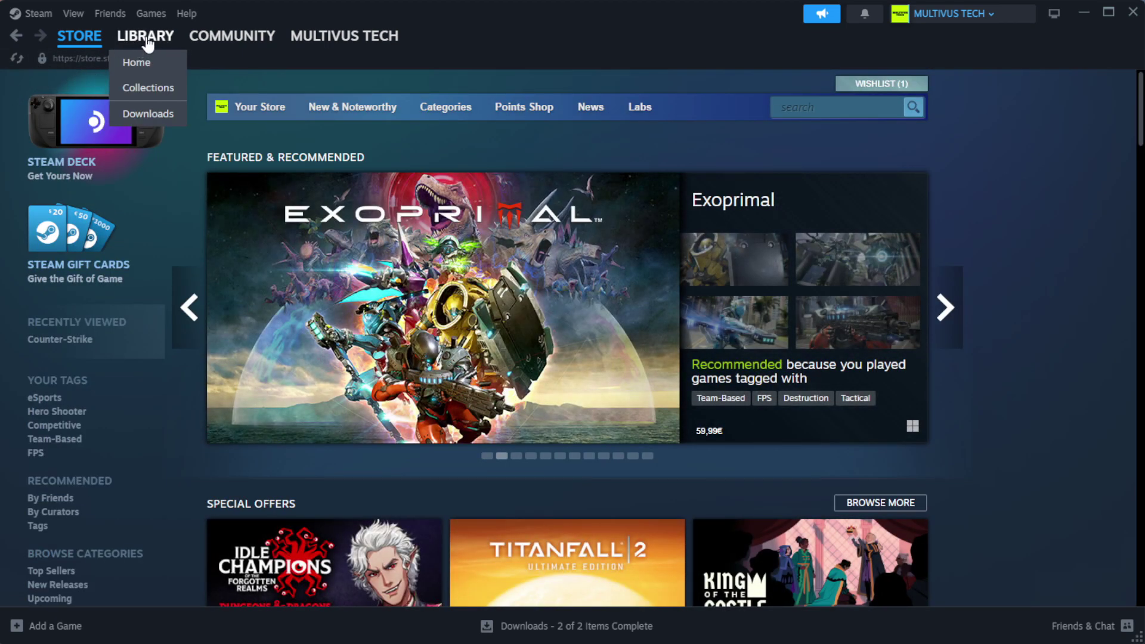
left_click(165, 64)
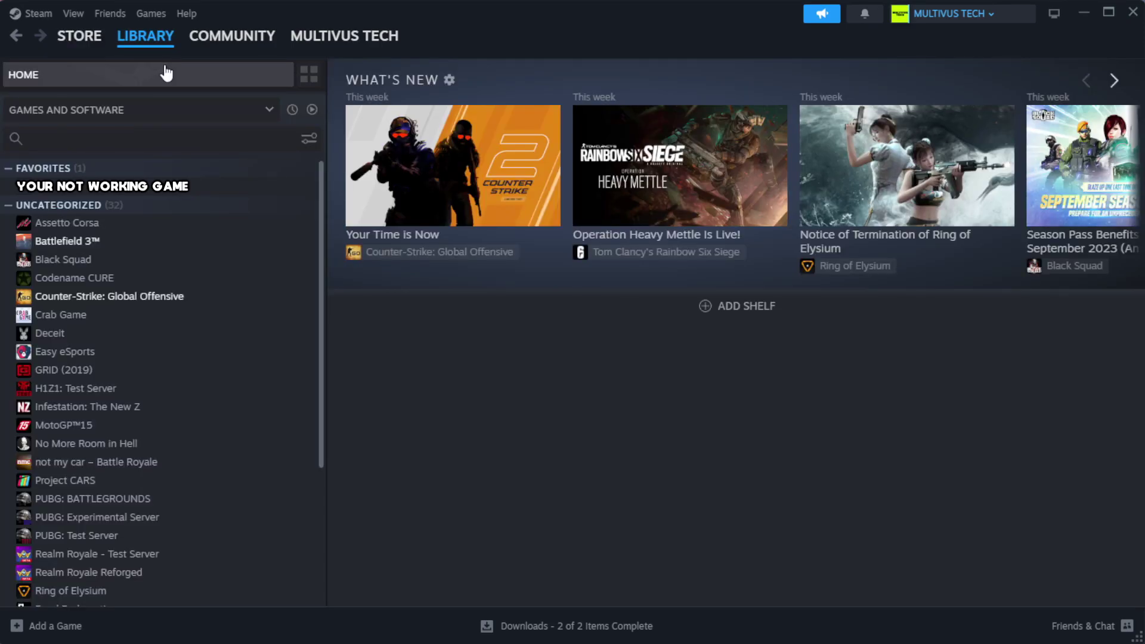
right_click(284, 196)
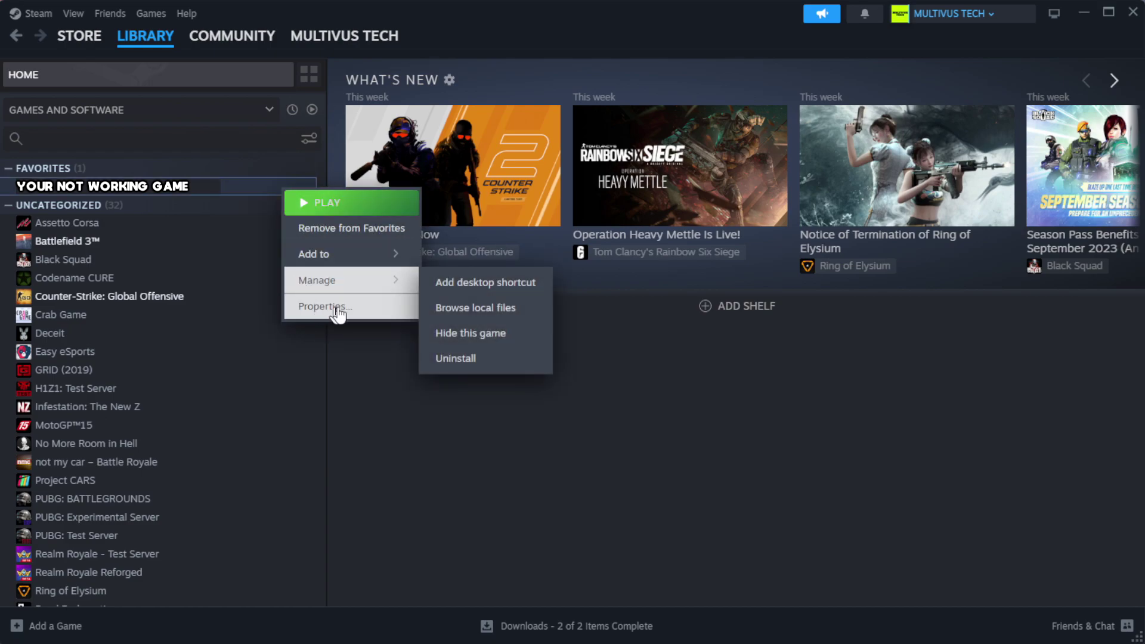
Step: Verify the game's file integrity from its Steam properties, validating all 1039 files
left_click(360, 313)
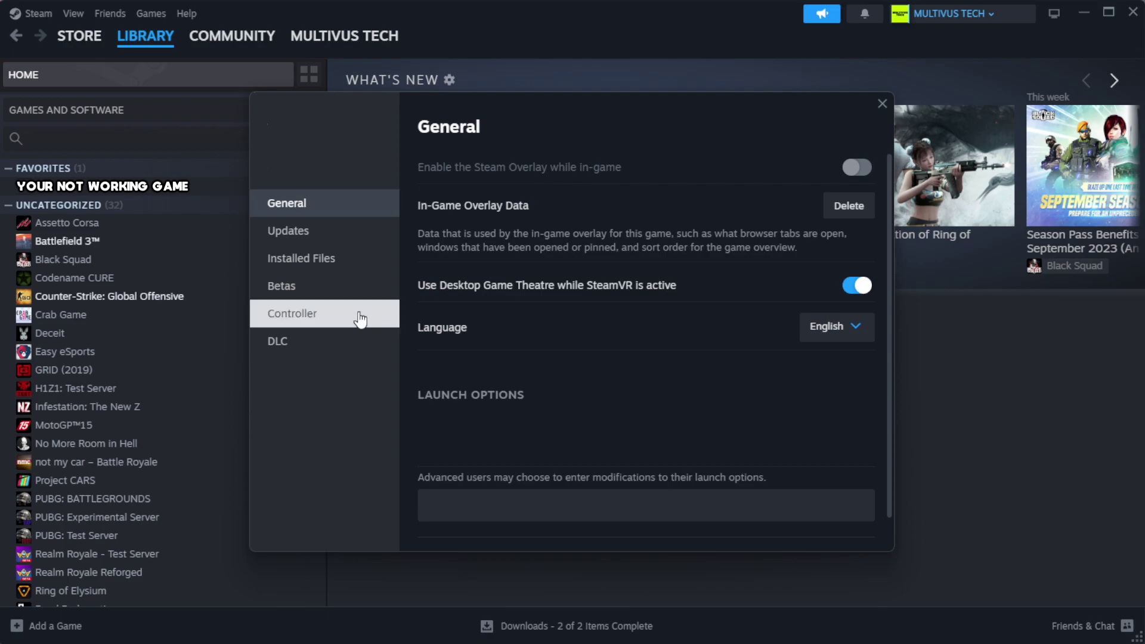
left_click(377, 271)
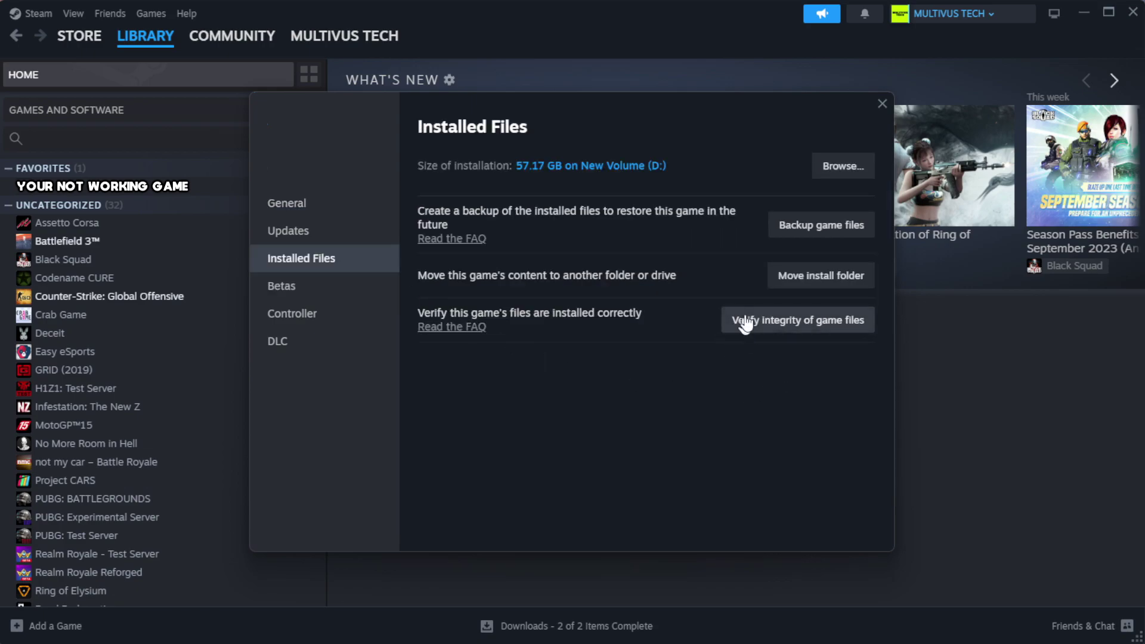
left_click(804, 325)
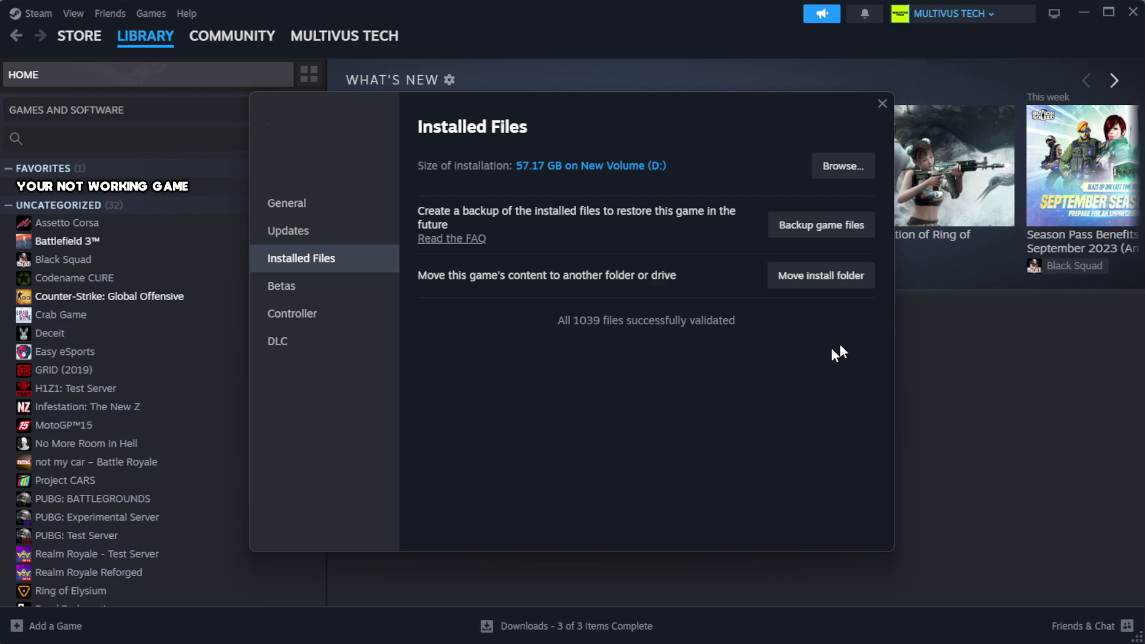
Step: Open the game's install folder and the Properties of the YOUR NOT WORKING GAME shortcut
left_click(841, 173)
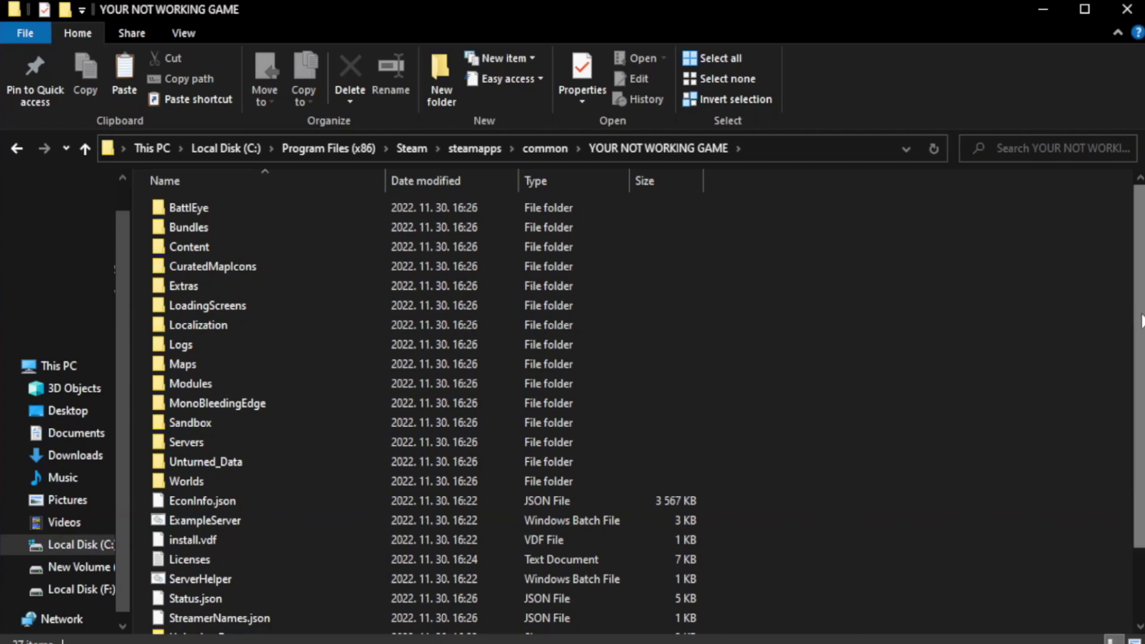
left_click_drag(1142, 357, 1143, 427)
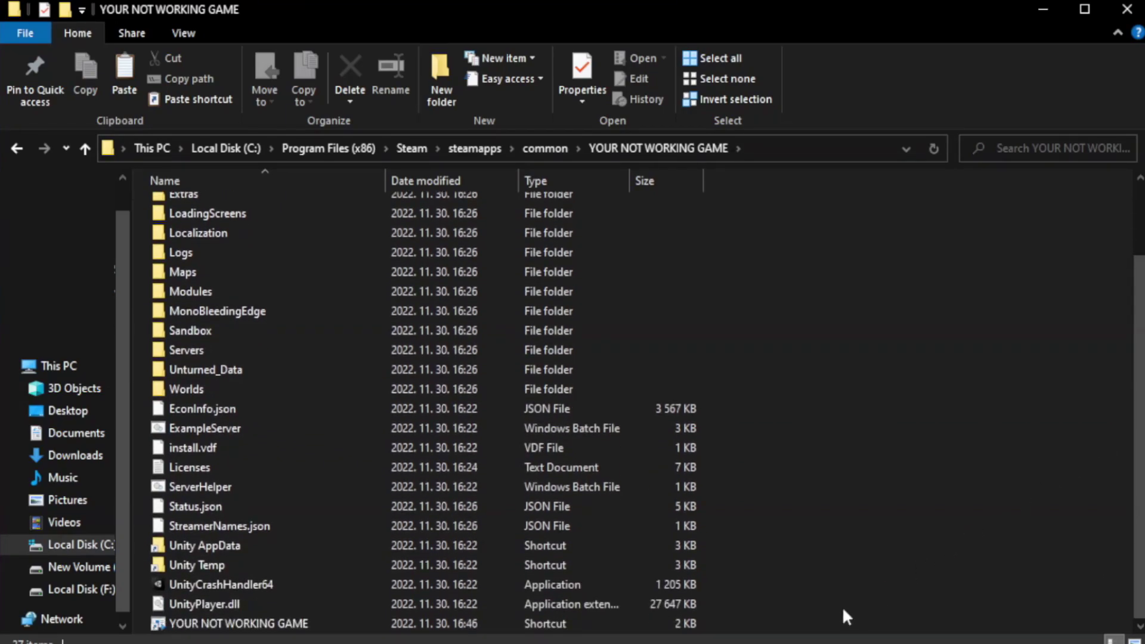
left_click(339, 624)
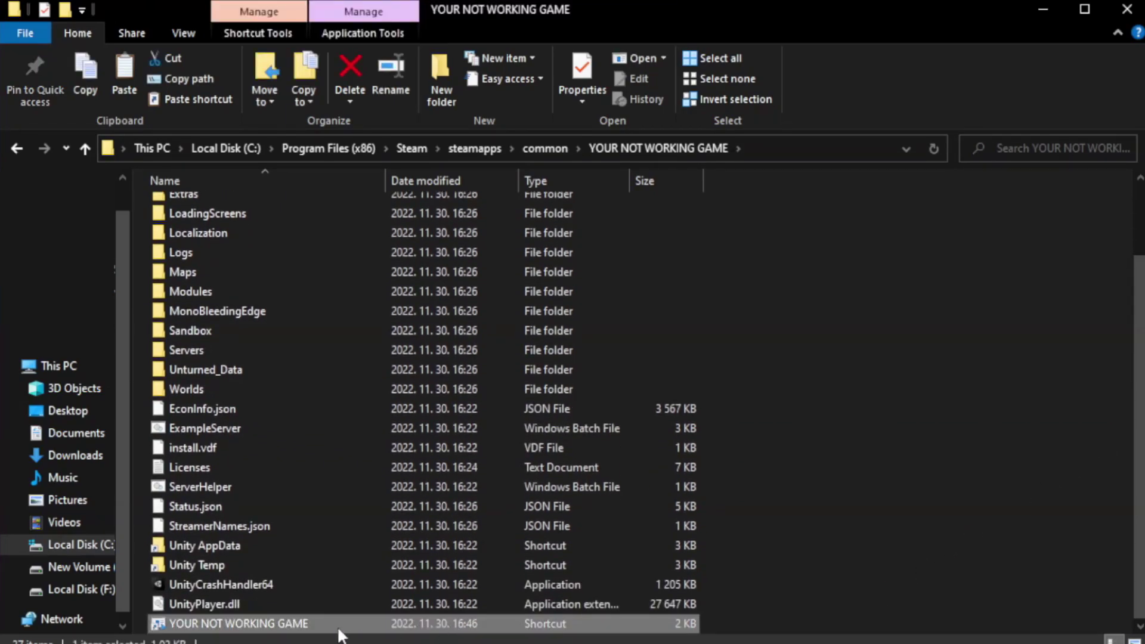
right_click(381, 624)
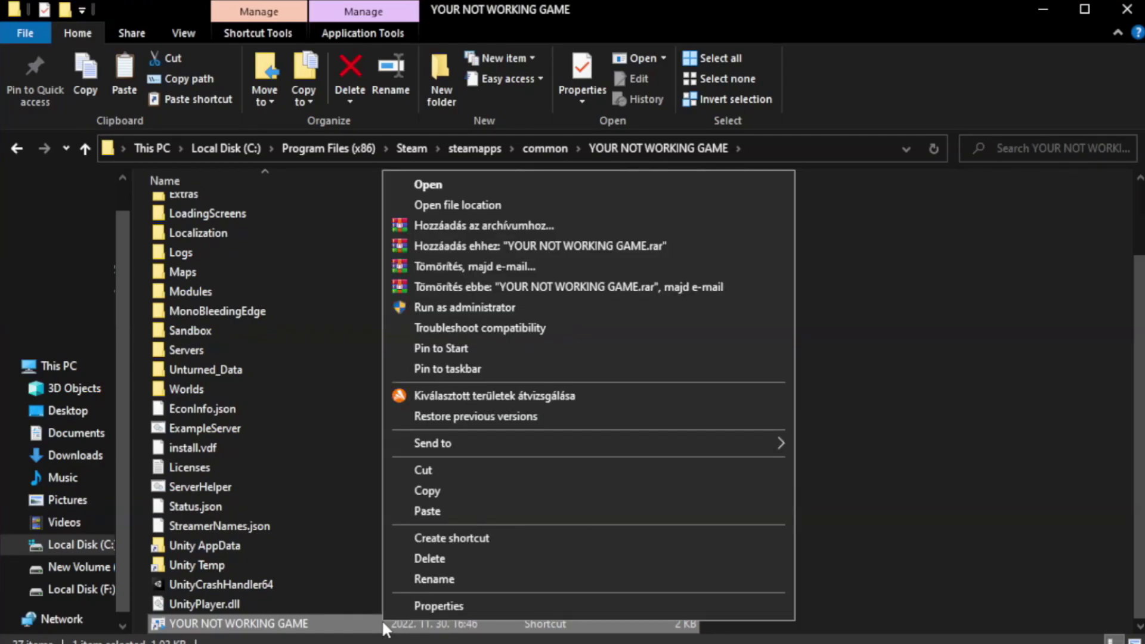
left_click(584, 607)
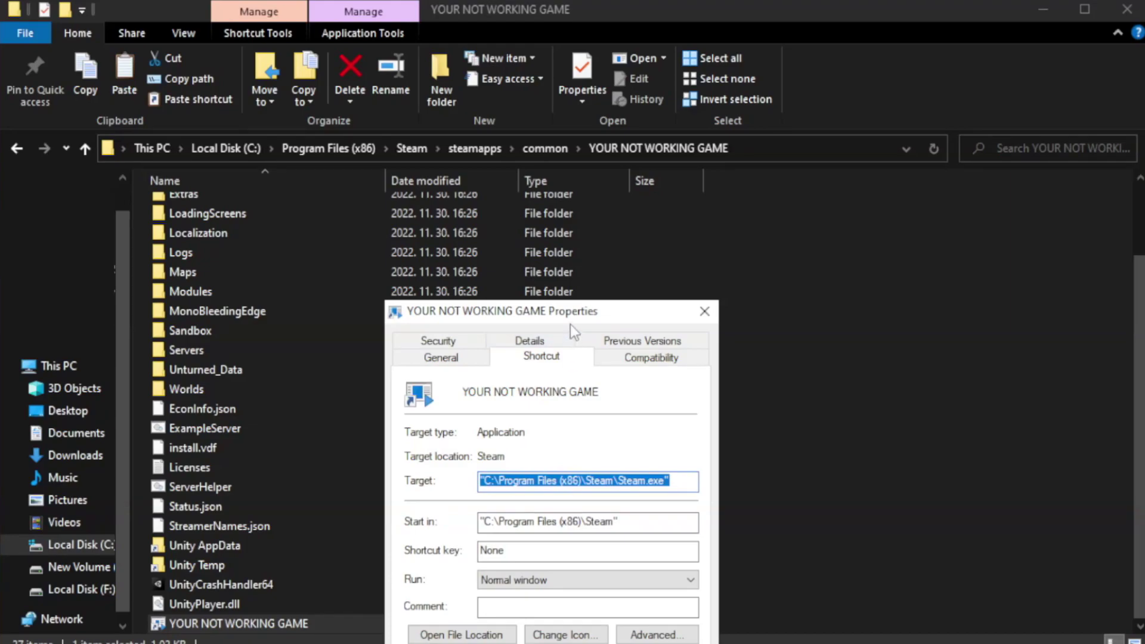
left_click_drag(571, 325, 576, 118)
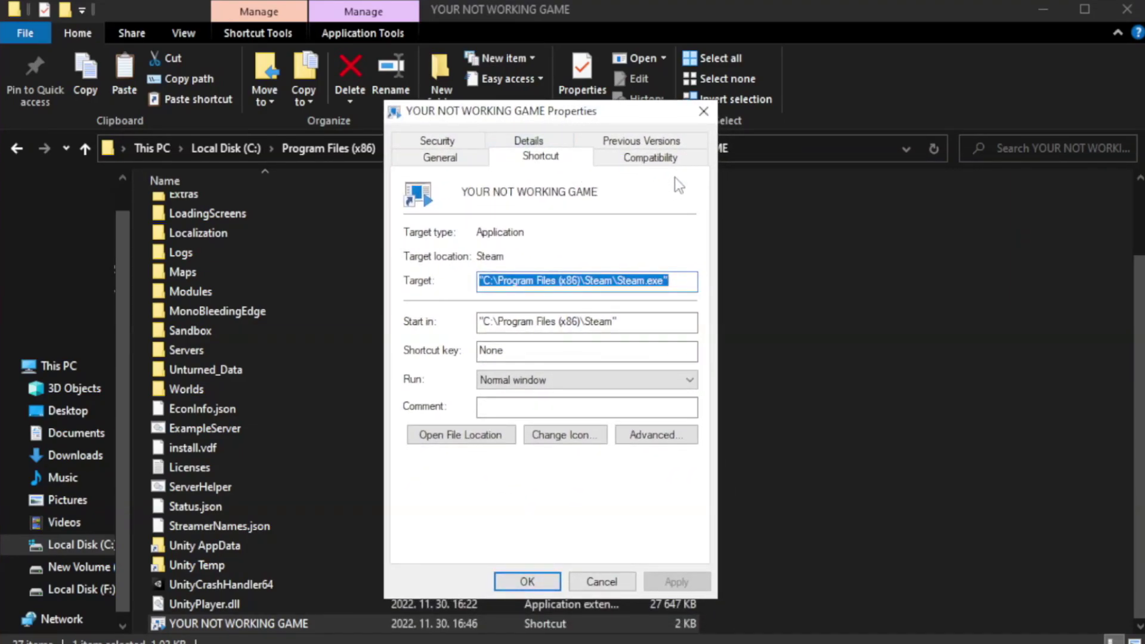
Step: Set the shortcut to Windows 8 compatibility mode, run as administrator, fullscreen optimizations off, and save
left_click(644, 158)
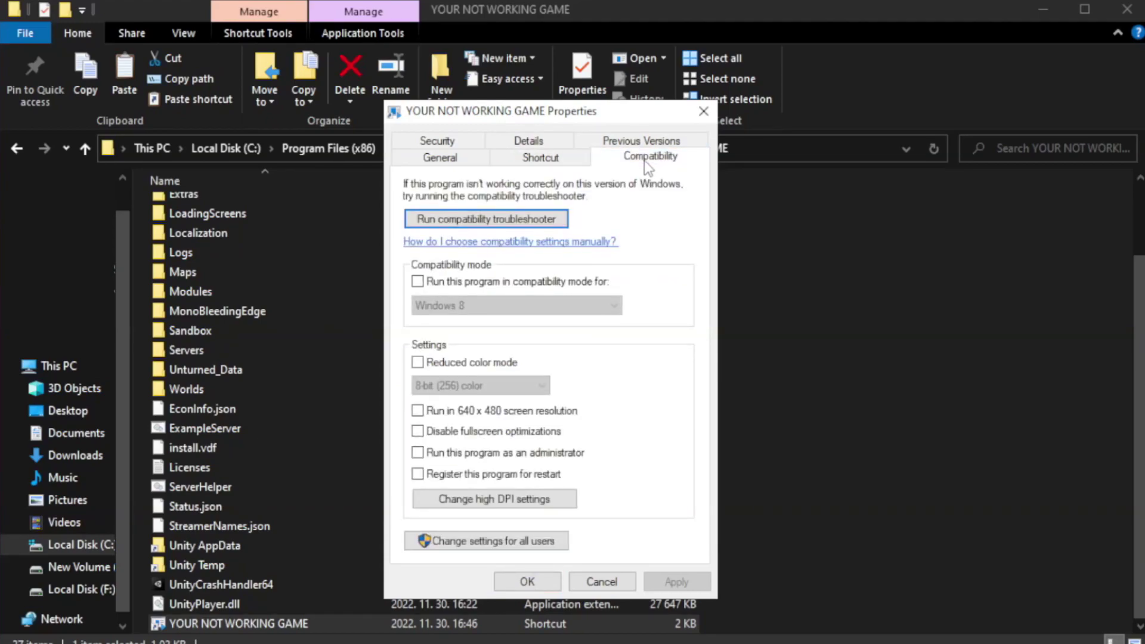
left_click(454, 284)
left_click(500, 303)
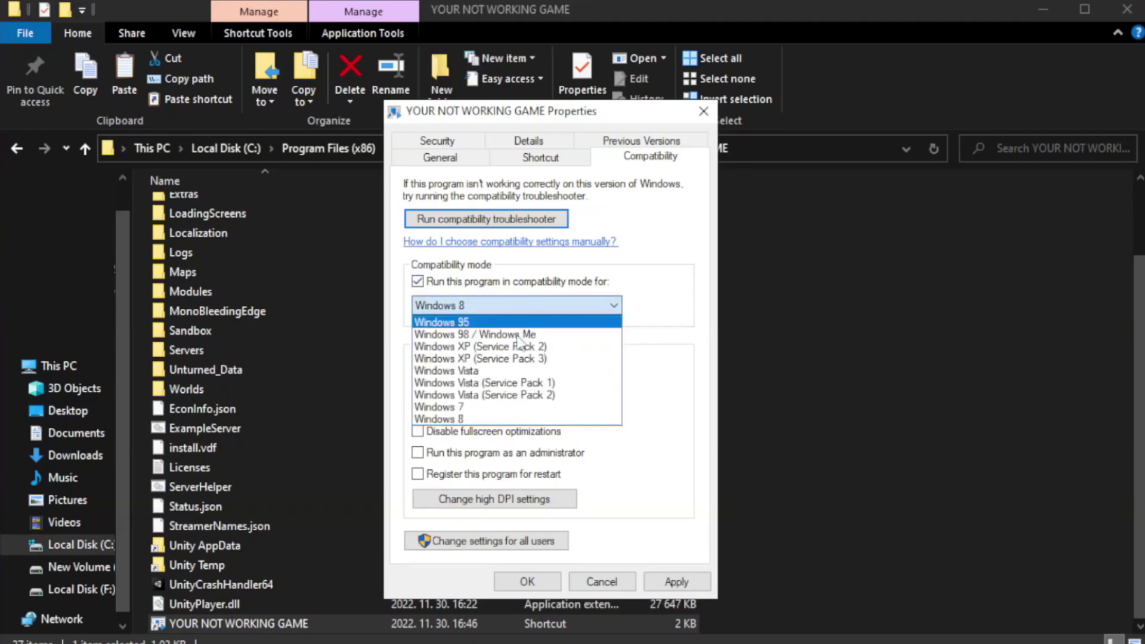
left_click(486, 421)
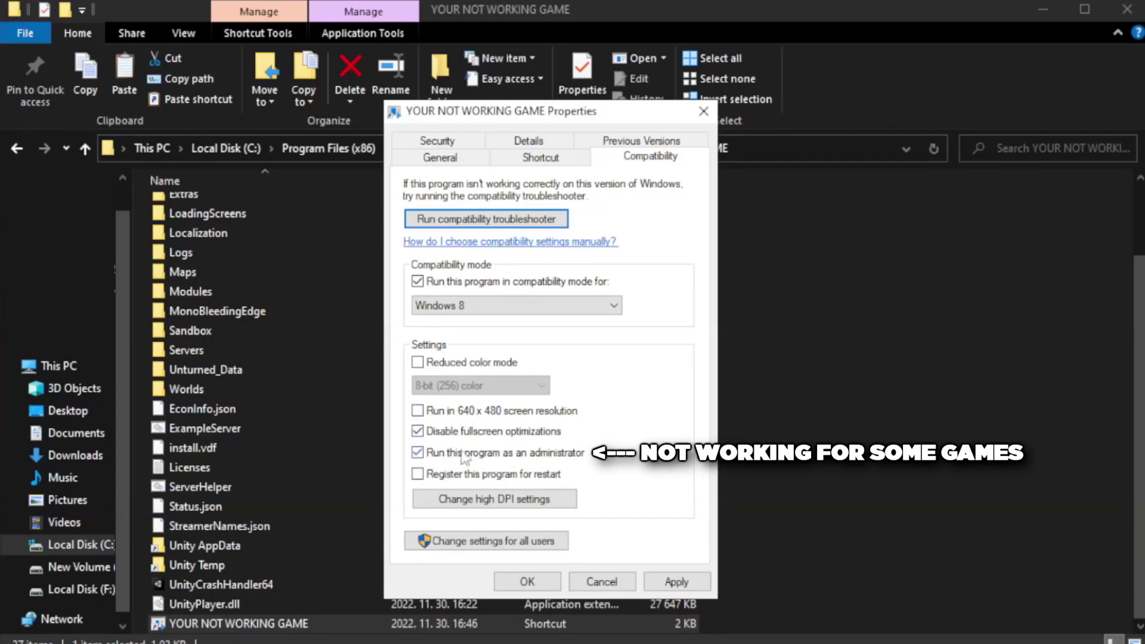
left_click(683, 585)
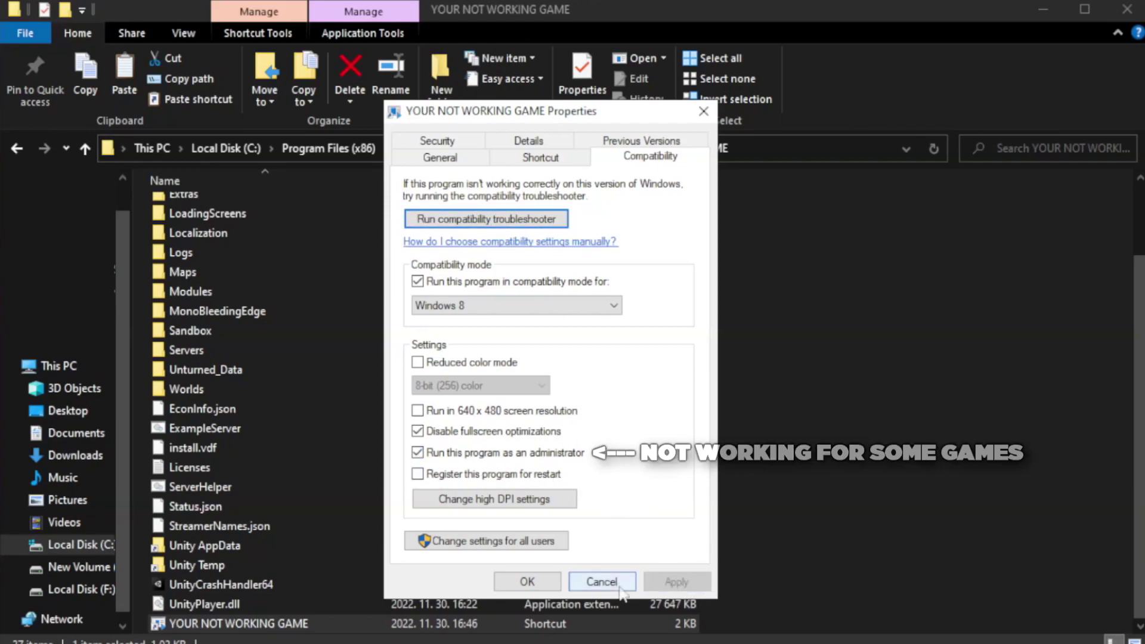
left_click(526, 583)
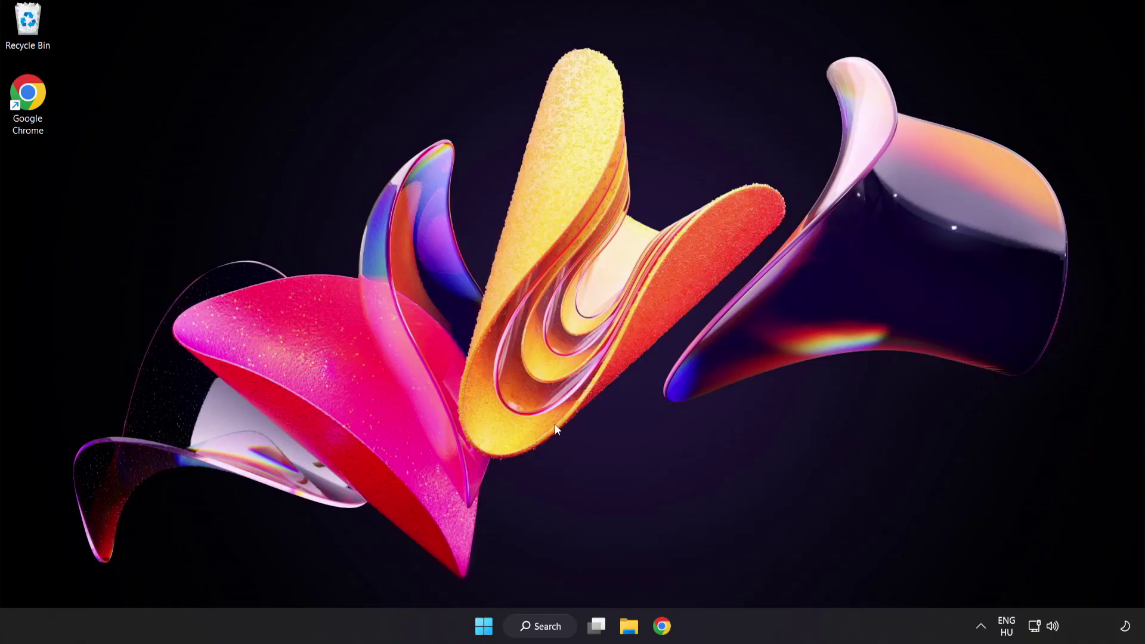
Step: Bring up the Win+X quick-link menu listing Task Manager from the Start button
right_click(487, 630)
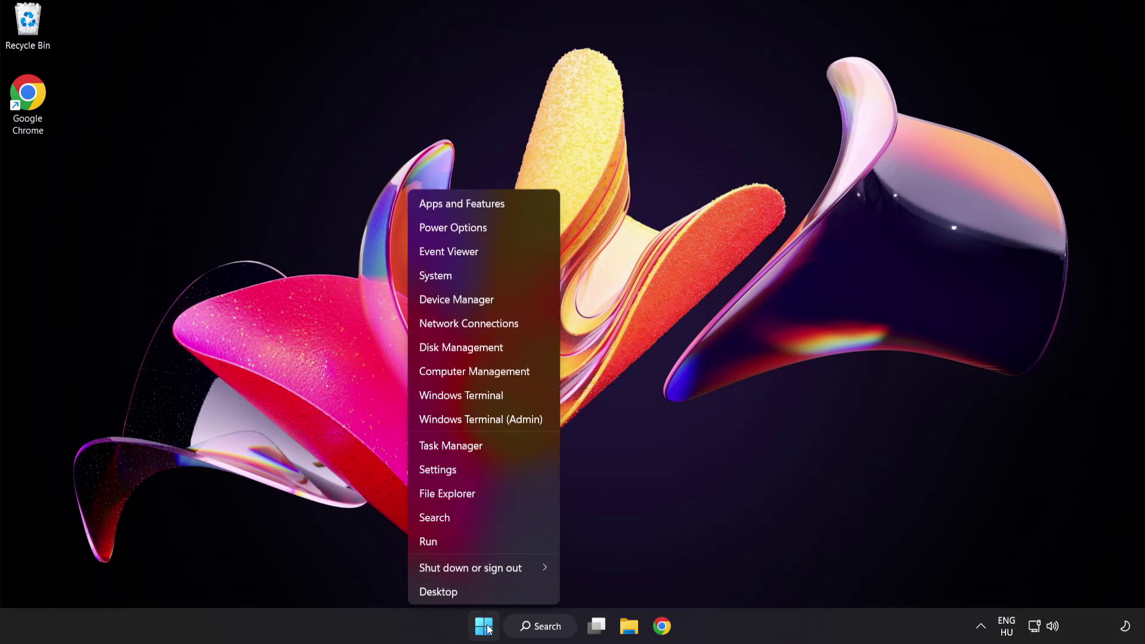
Step: Disable Cortana, Phone Link, Terminal and the Windows Security notification icon in Task Manager's startup apps
left_click(495, 447)
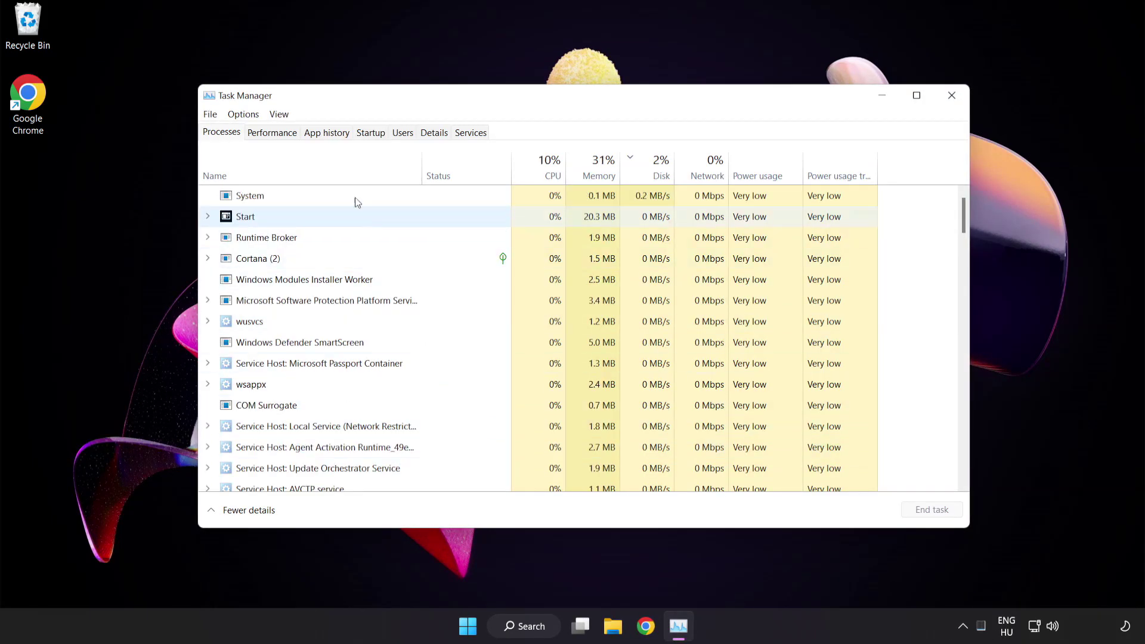
left_click(377, 134)
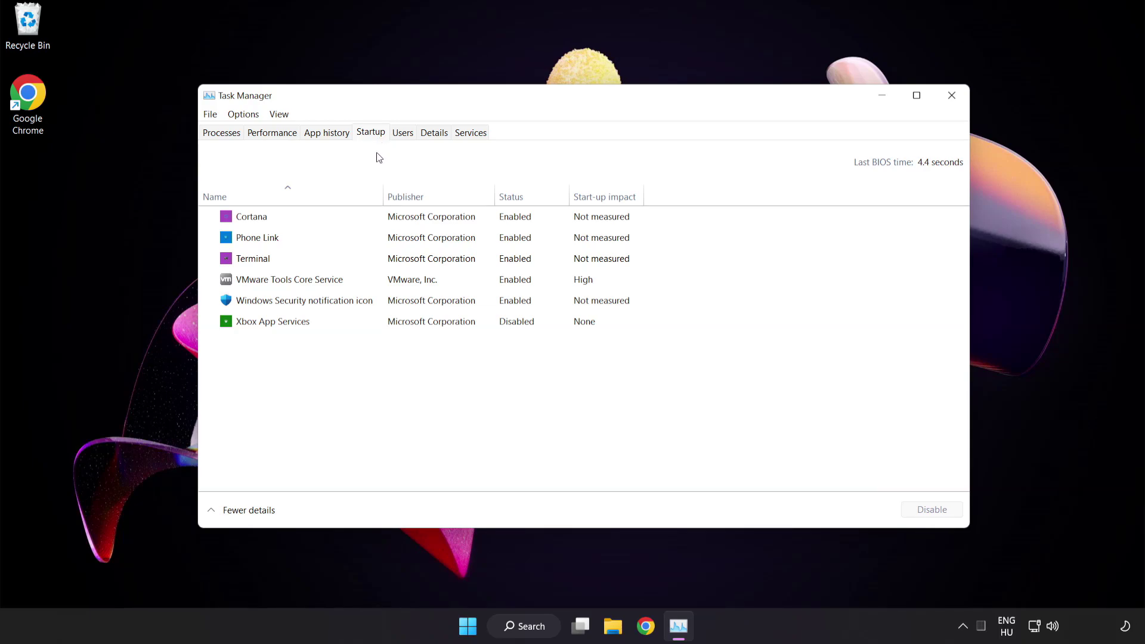
left_click(380, 221)
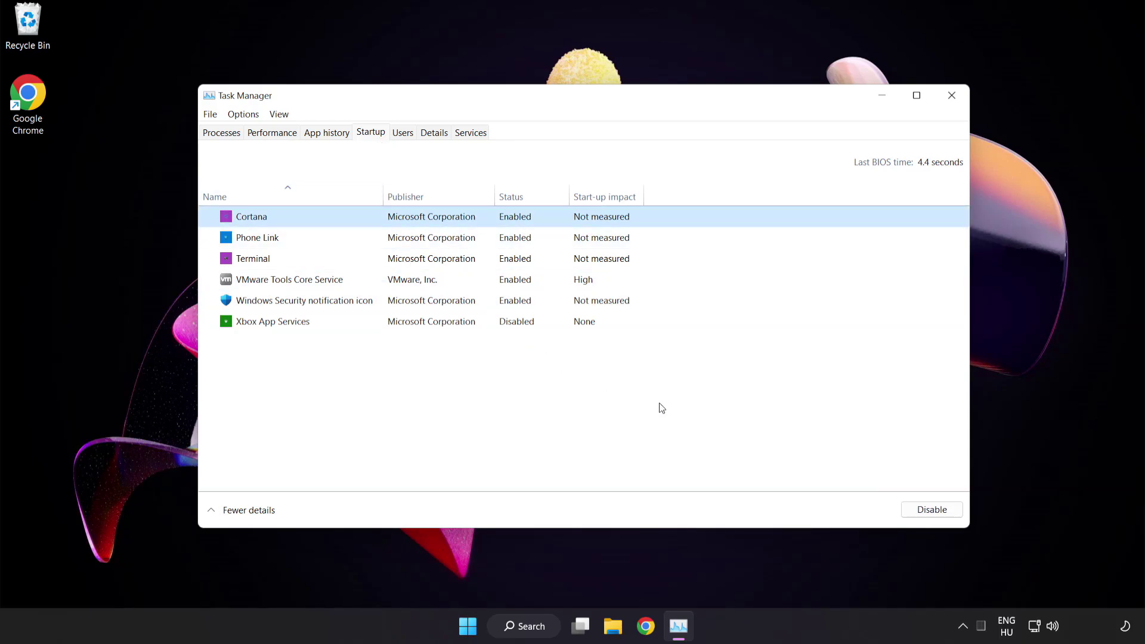
left_click(934, 514)
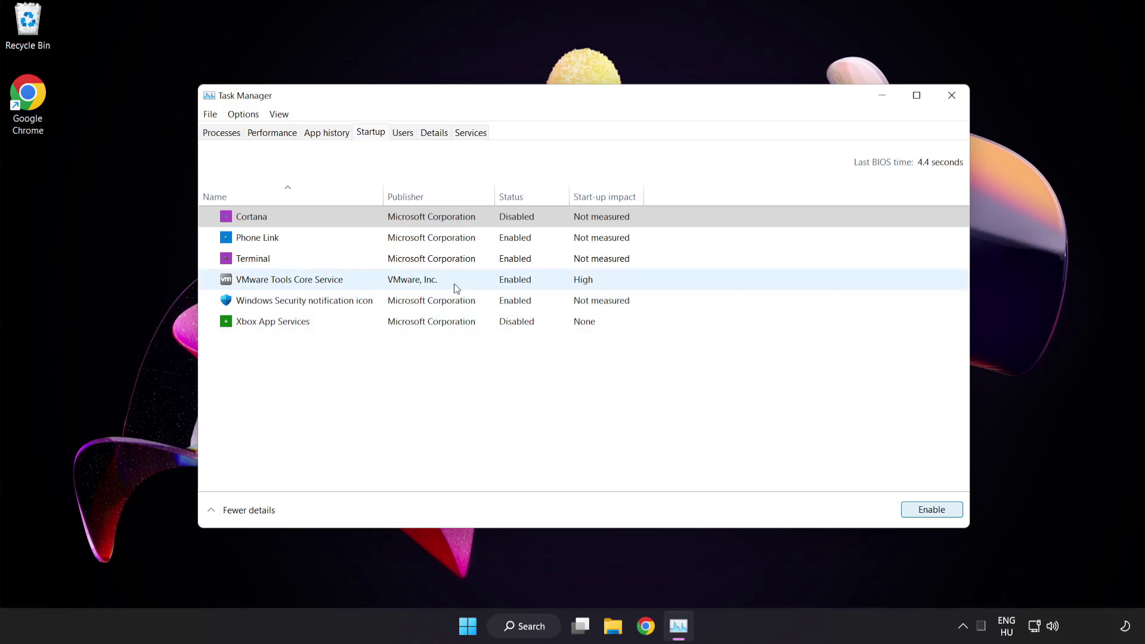
left_click(353, 237)
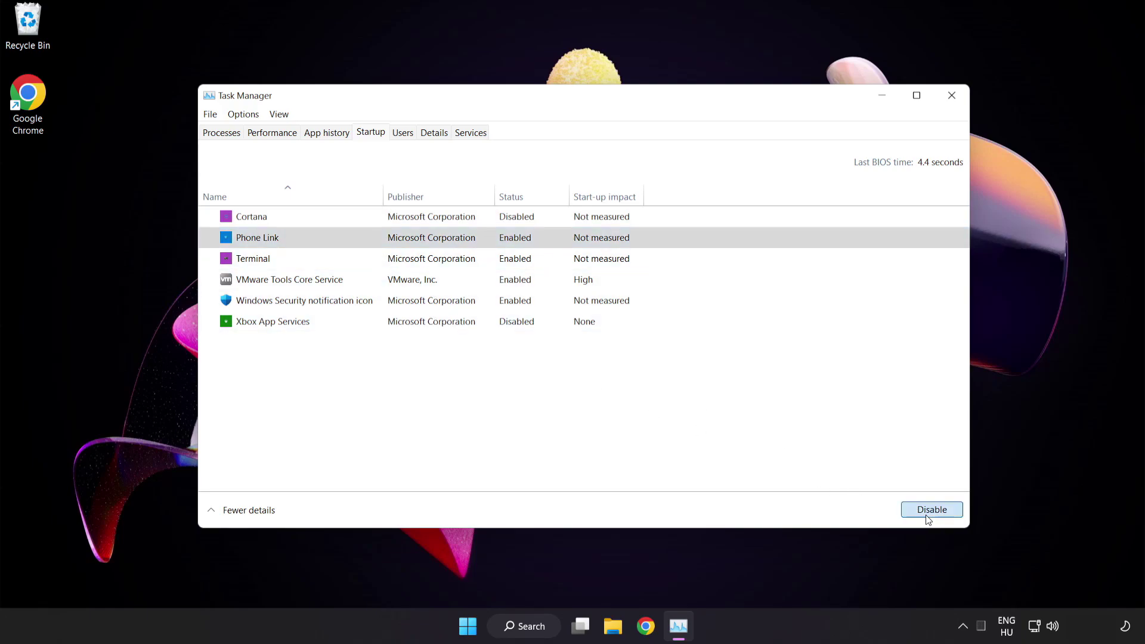
left_click(928, 520)
left_click(365, 260)
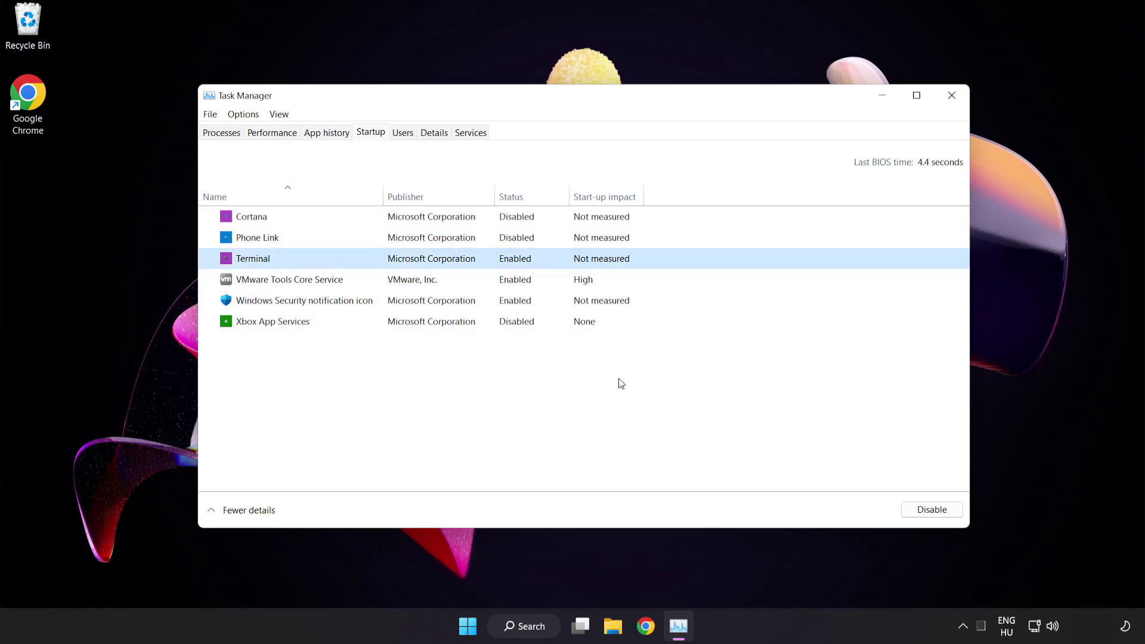
left_click(917, 509)
left_click(388, 301)
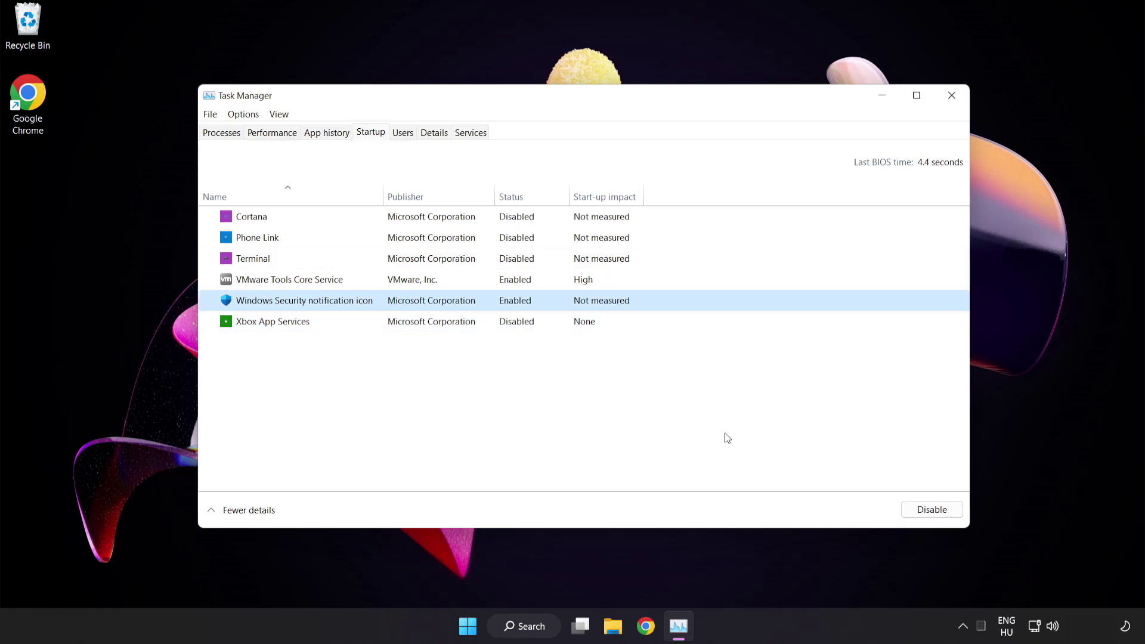
left_click(919, 511)
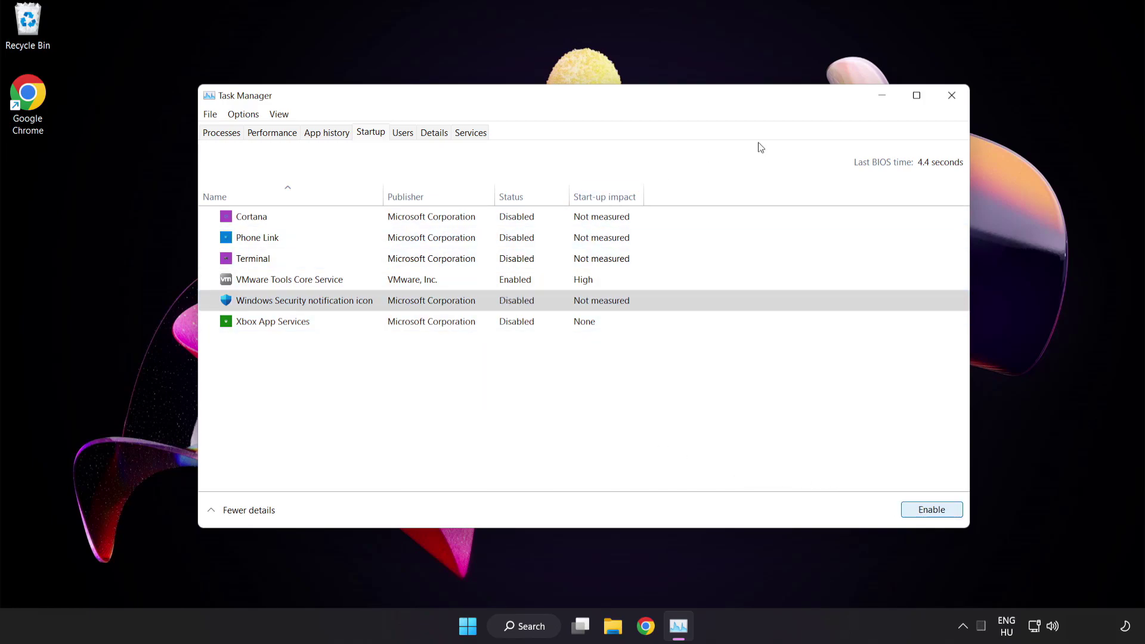
Step: Close Task Manager and download the DirectX End-User Runtime Web Installer from Chrome's Download Center page
left_click(953, 99)
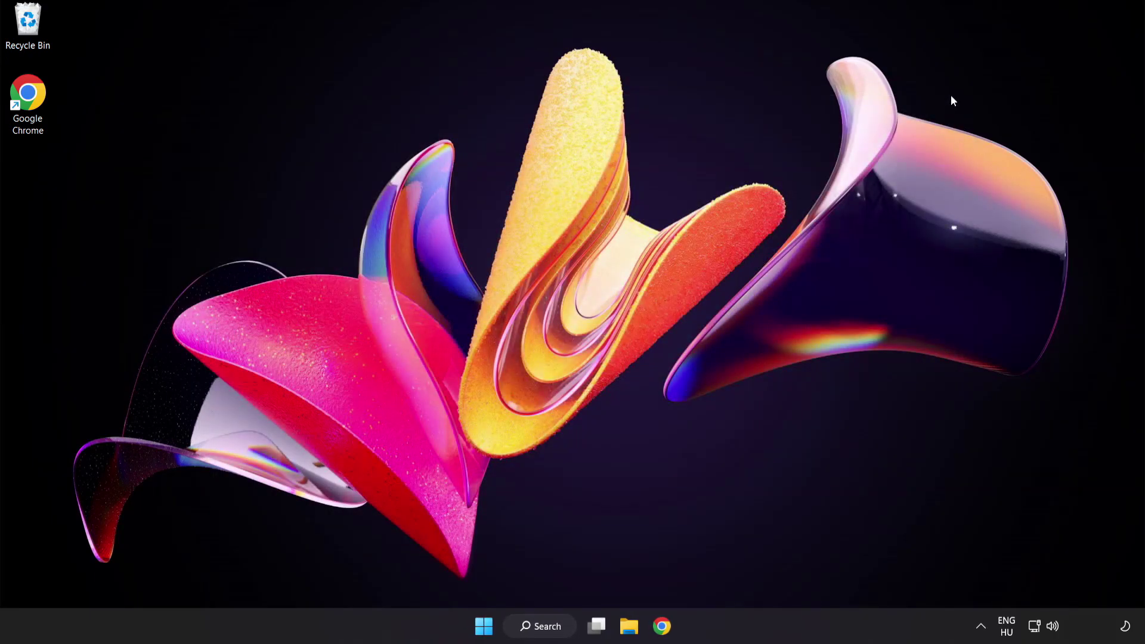
left_click(661, 626)
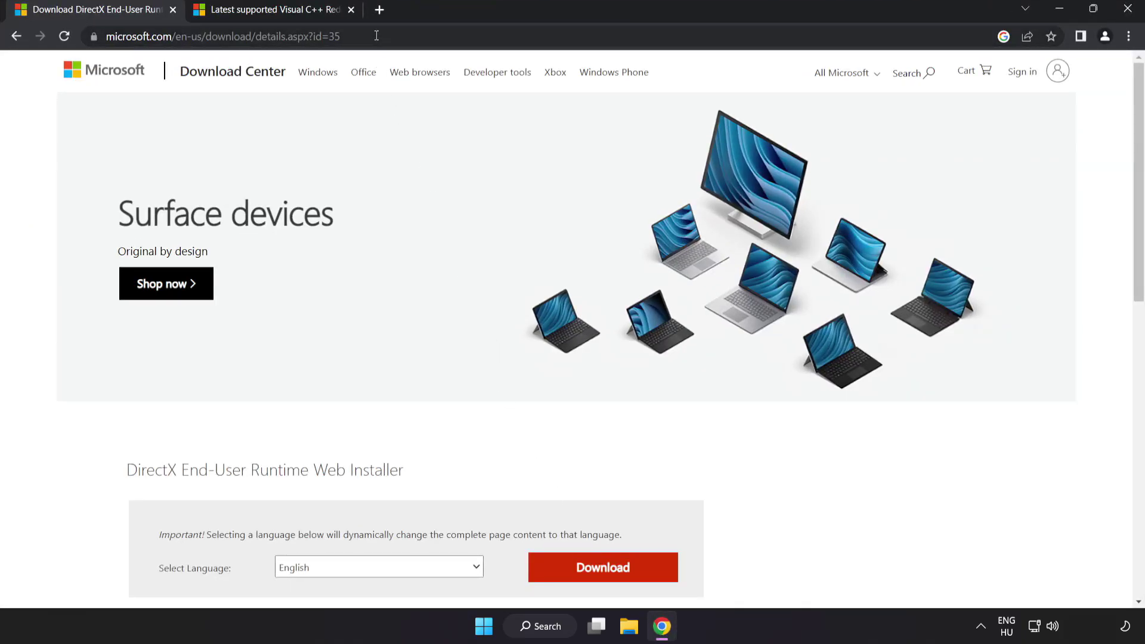
left_click(462, 31)
left_click(462, 31)
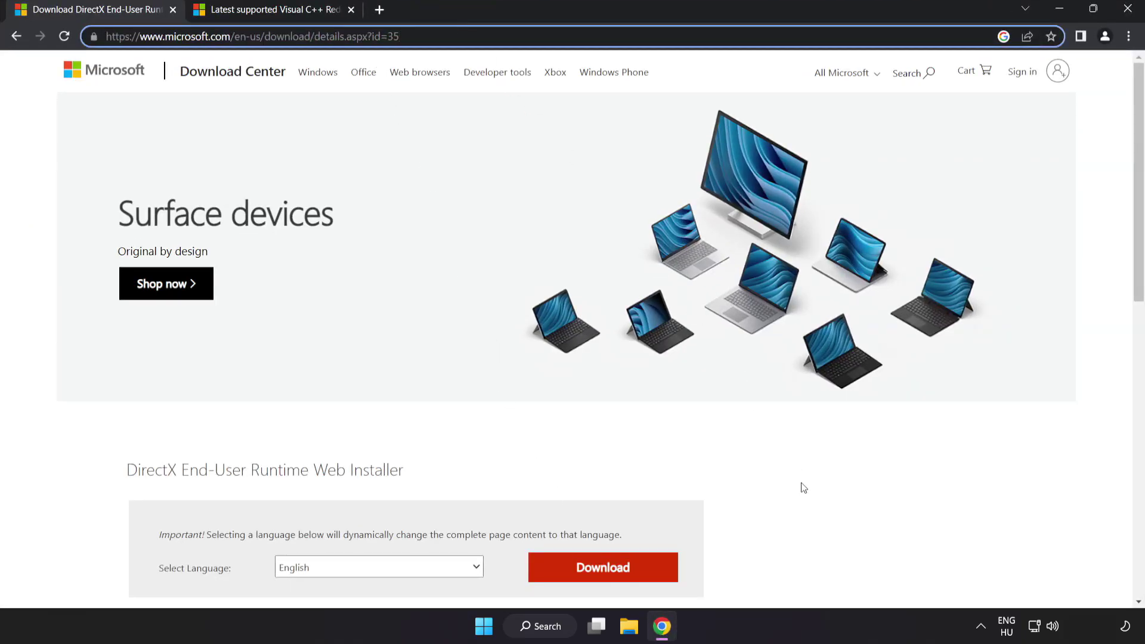
left_click(654, 383)
scroll(654, 384, "down", 3)
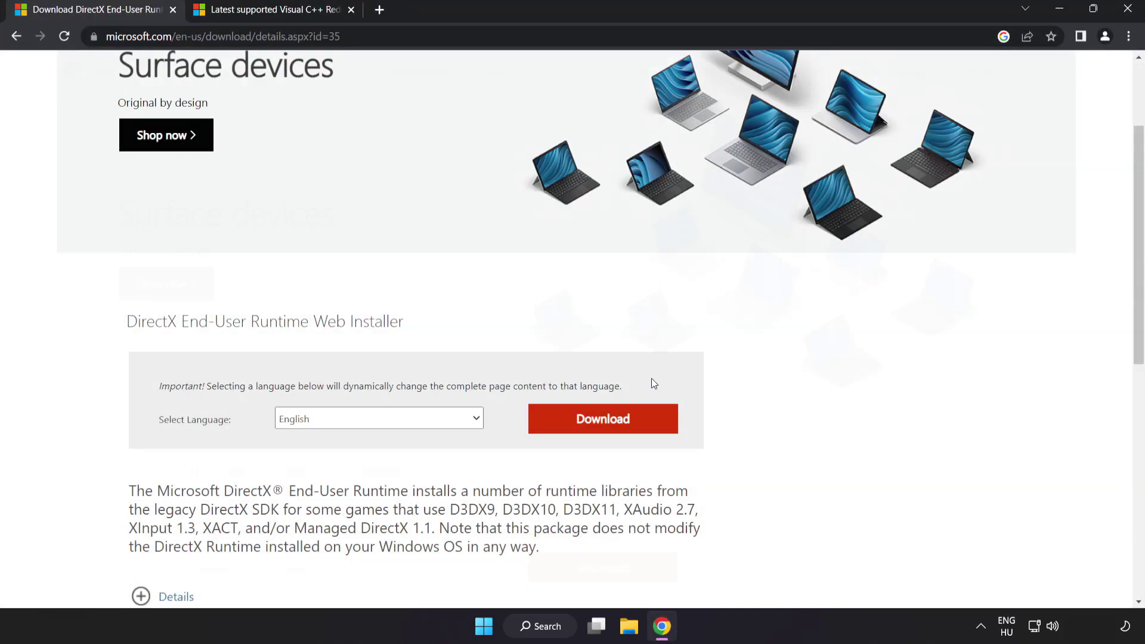
left_click(618, 431)
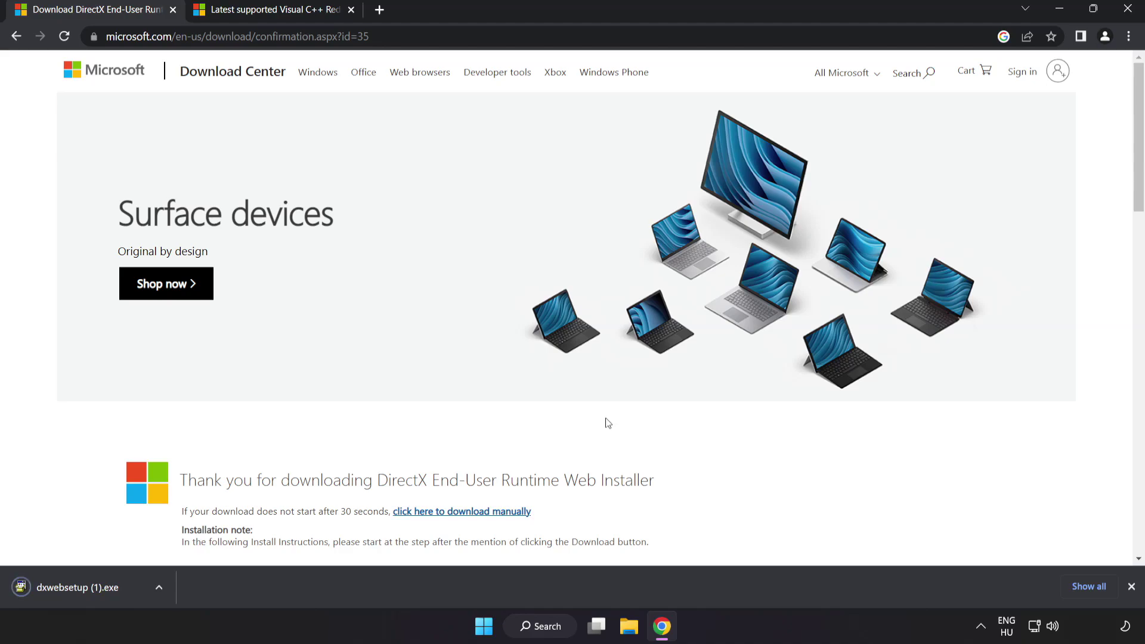
Step: Run dxwebsetup, accept the licence, skip the Bing Bar, and finish the DirectX installation
left_click(96, 588)
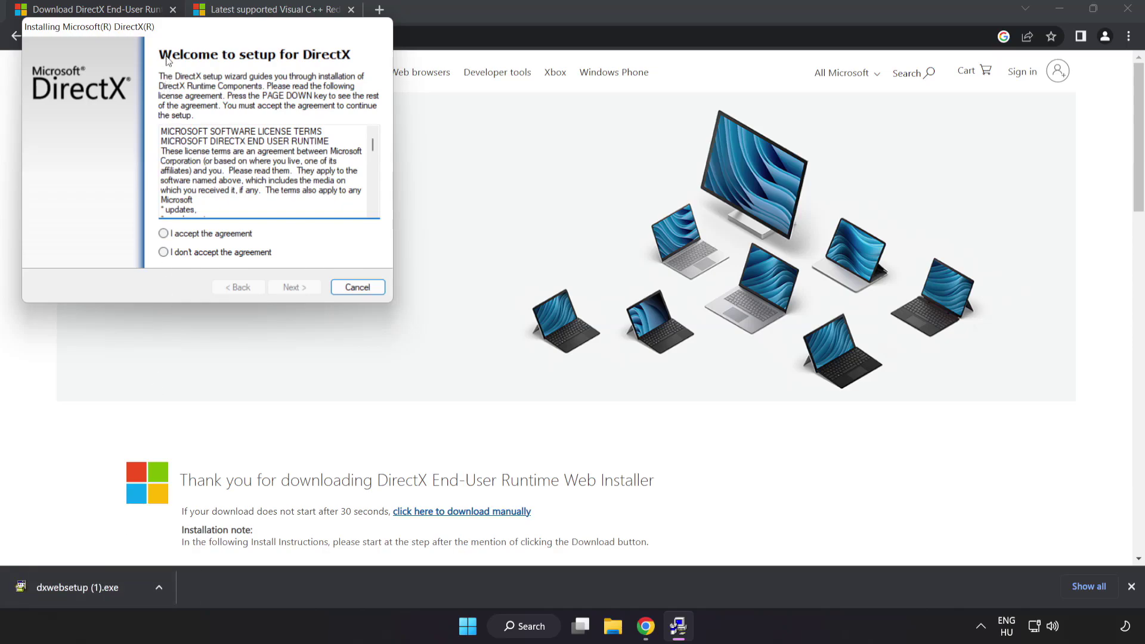
left_click_drag(172, 29, 524, 152)
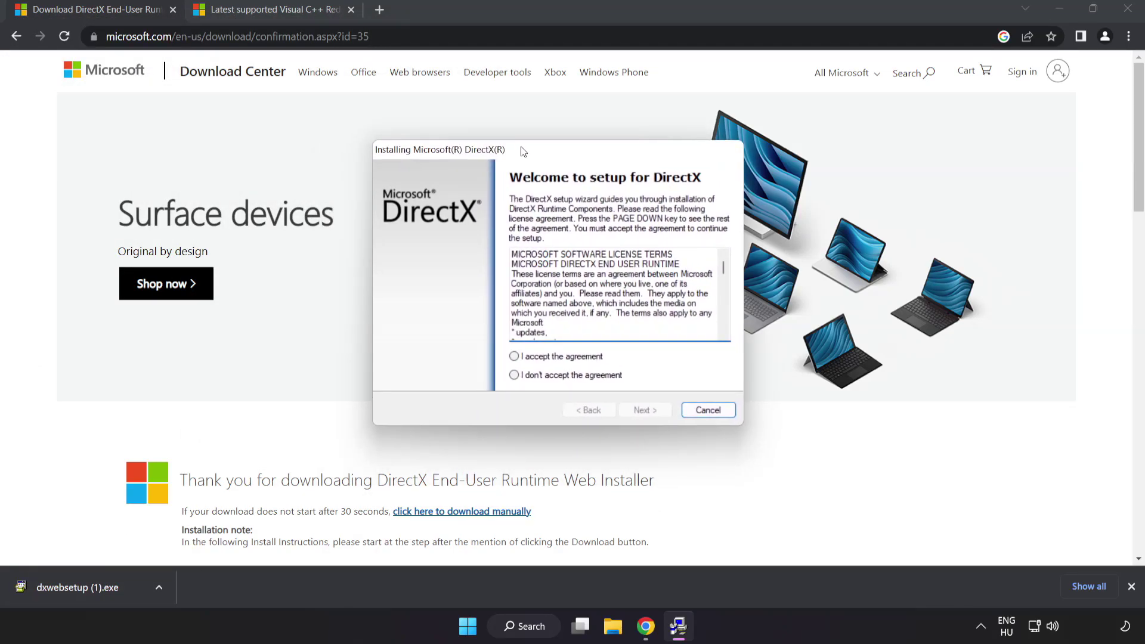
left_click_drag(723, 276, 732, 334)
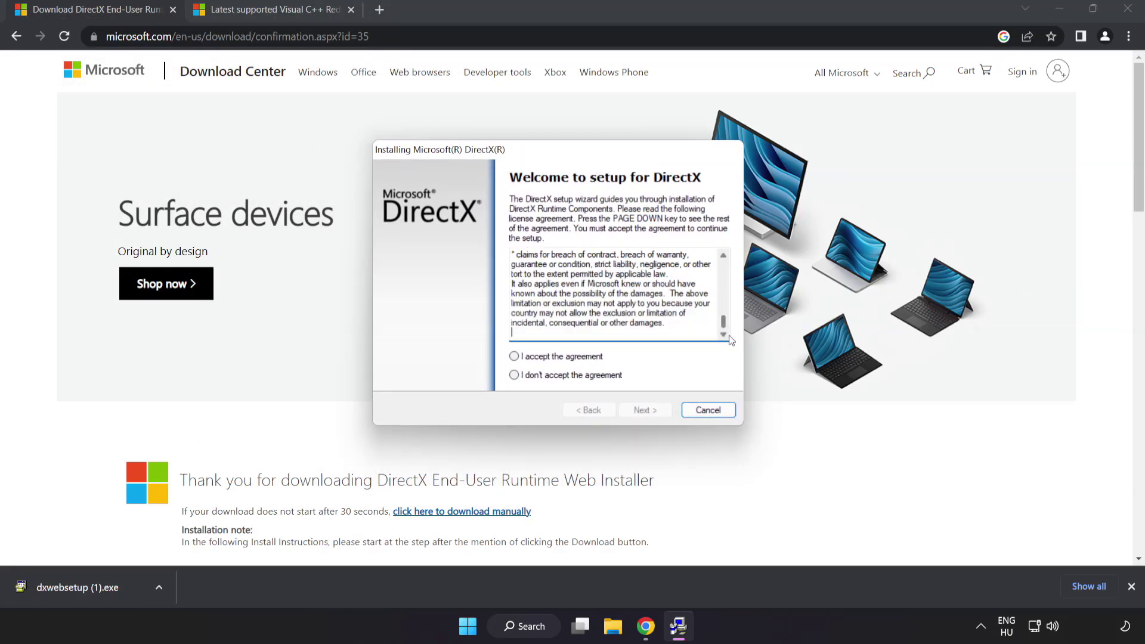
left_click(535, 361)
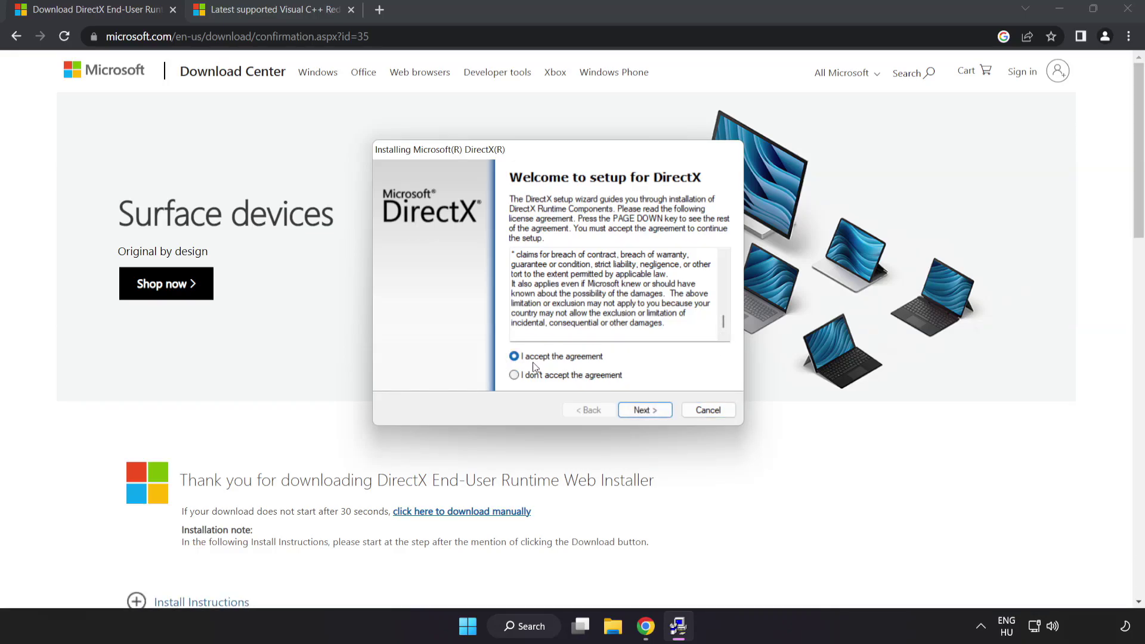
left_click(645, 413)
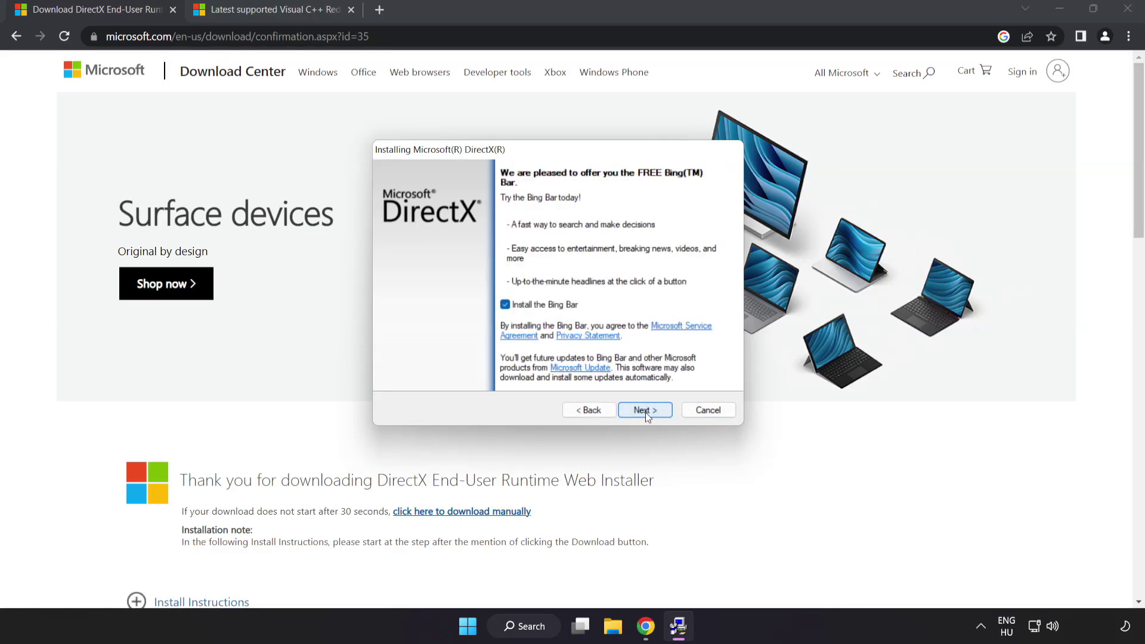
left_click(506, 306)
left_click(649, 410)
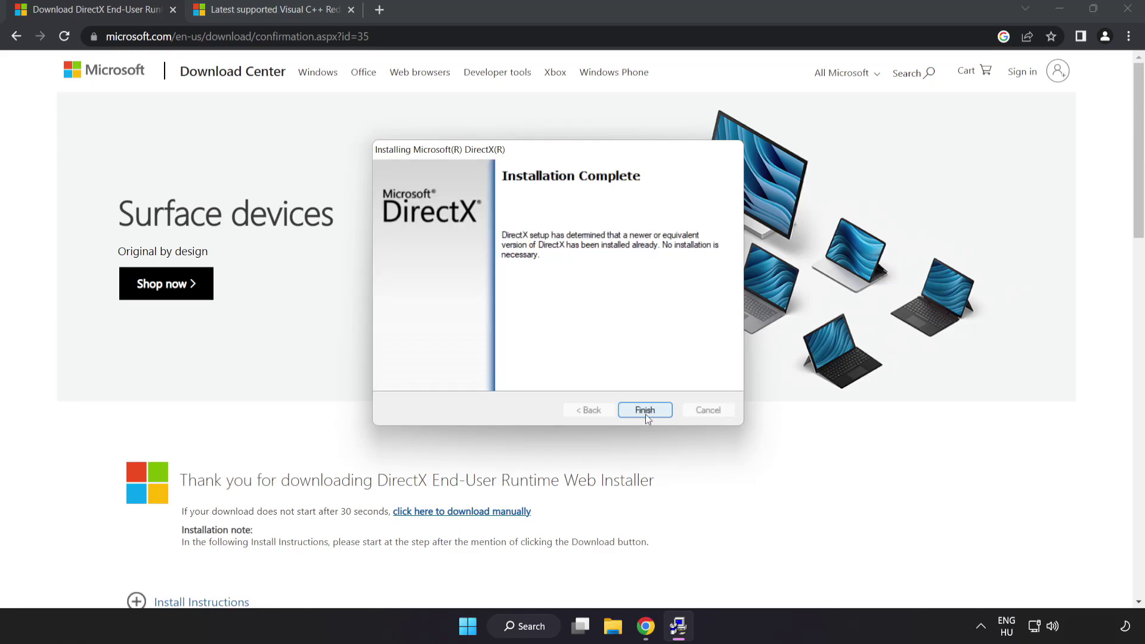
left_click(645, 412)
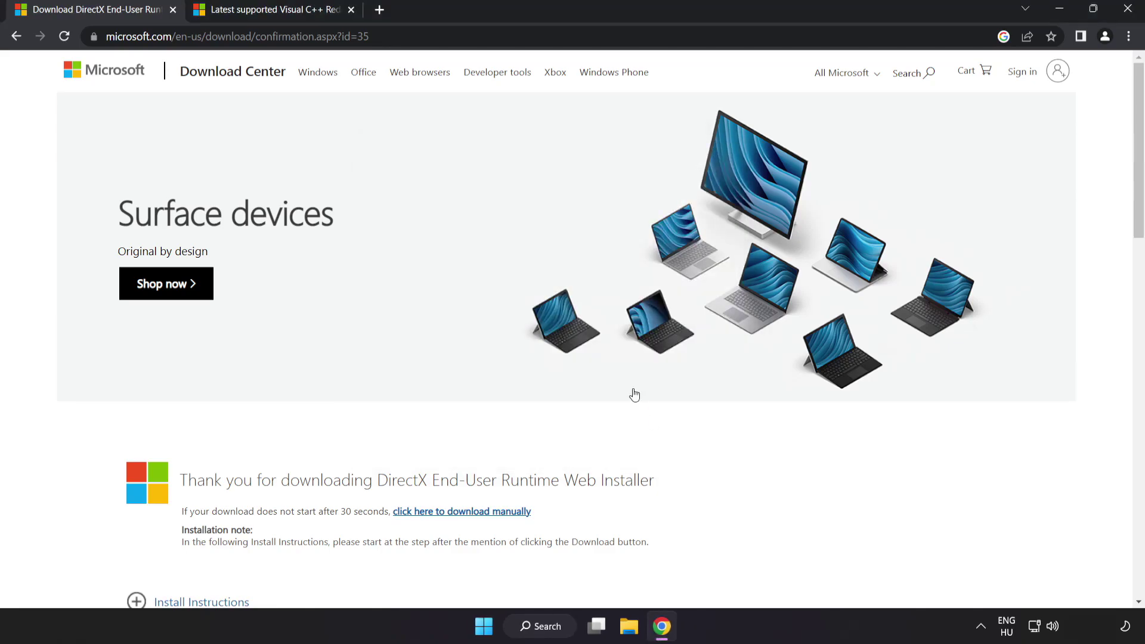
Step: Close the DirectX tab and download the ARM64, x86 and x64 Visual C++ redistributable installers
left_click(173, 10)
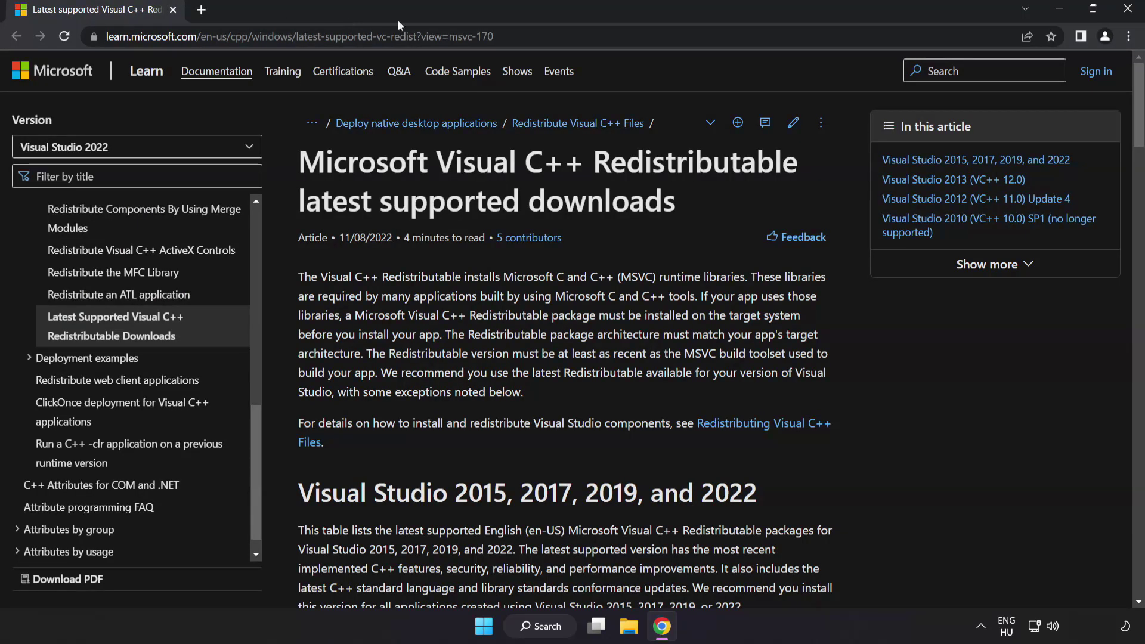
left_click(676, 42)
left_click(676, 42)
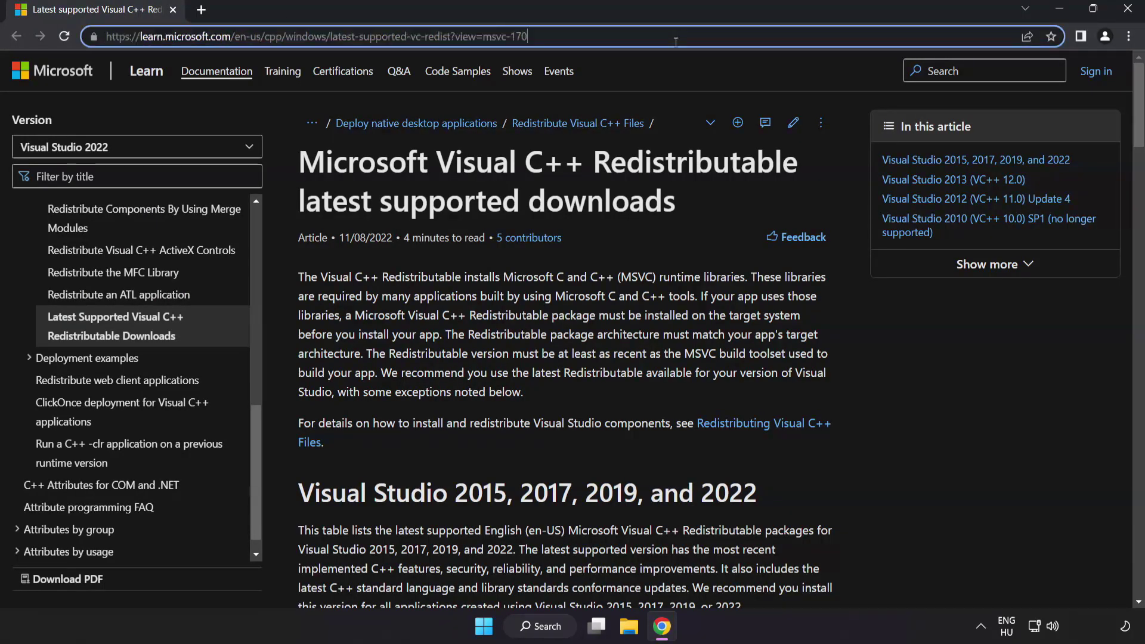
left_click(574, 178)
left_click_drag(1126, 113, 1130, 167)
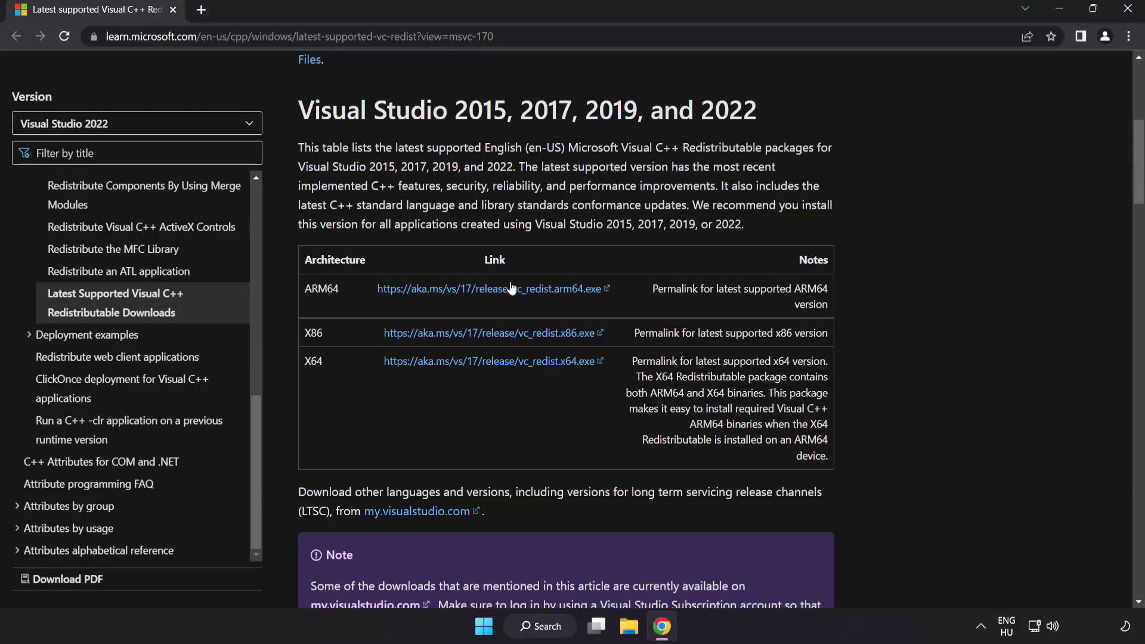
left_click(477, 290)
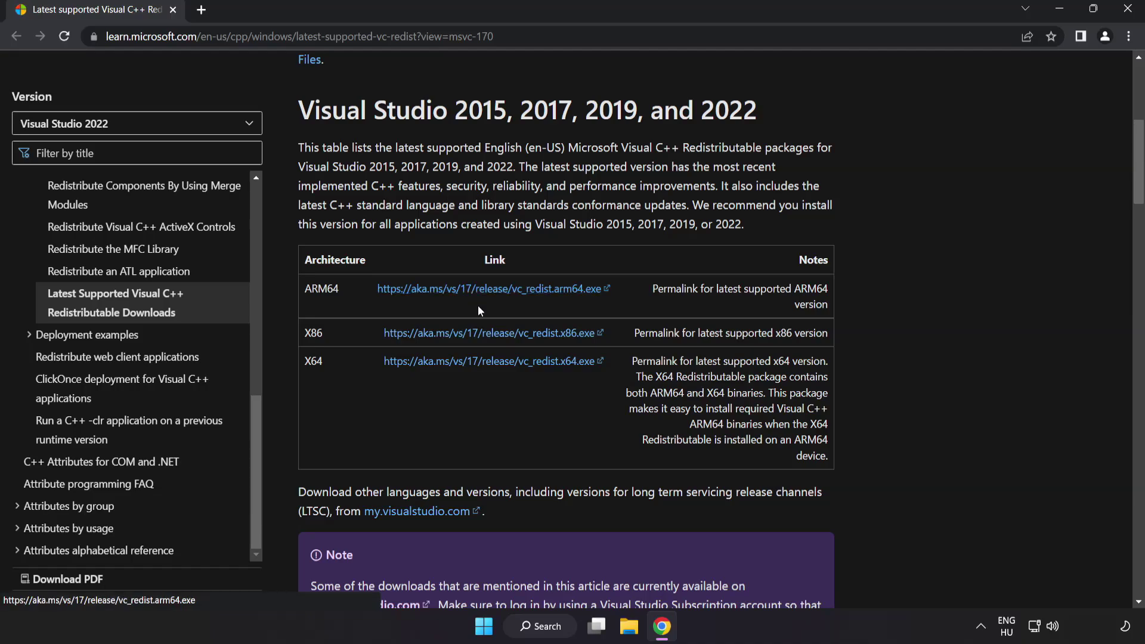
left_click(484, 338)
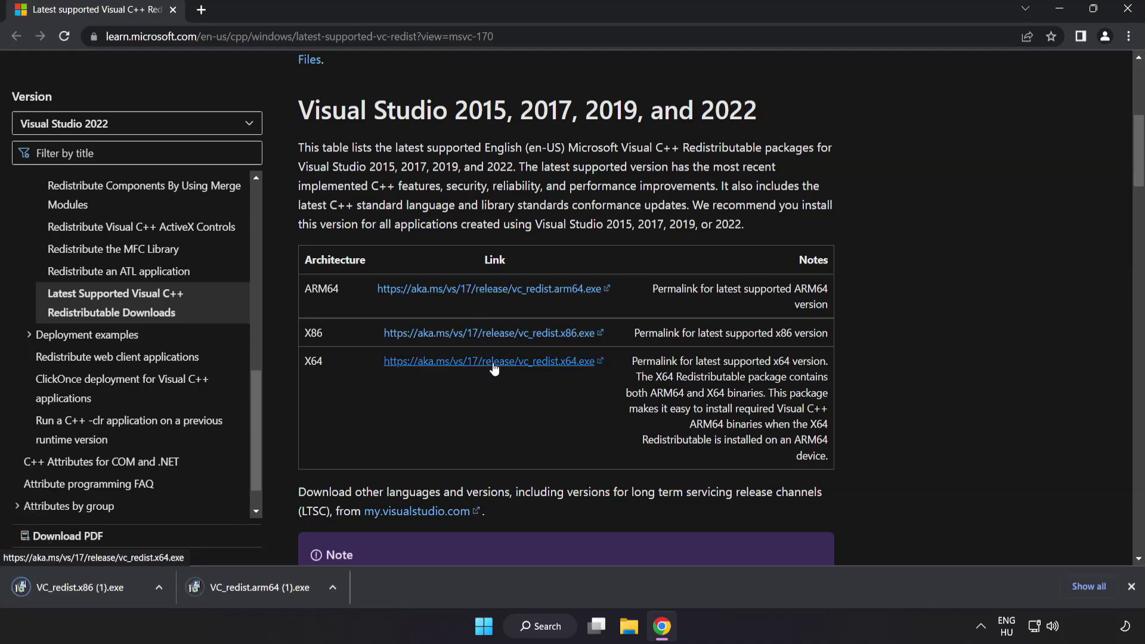
left_click(491, 362)
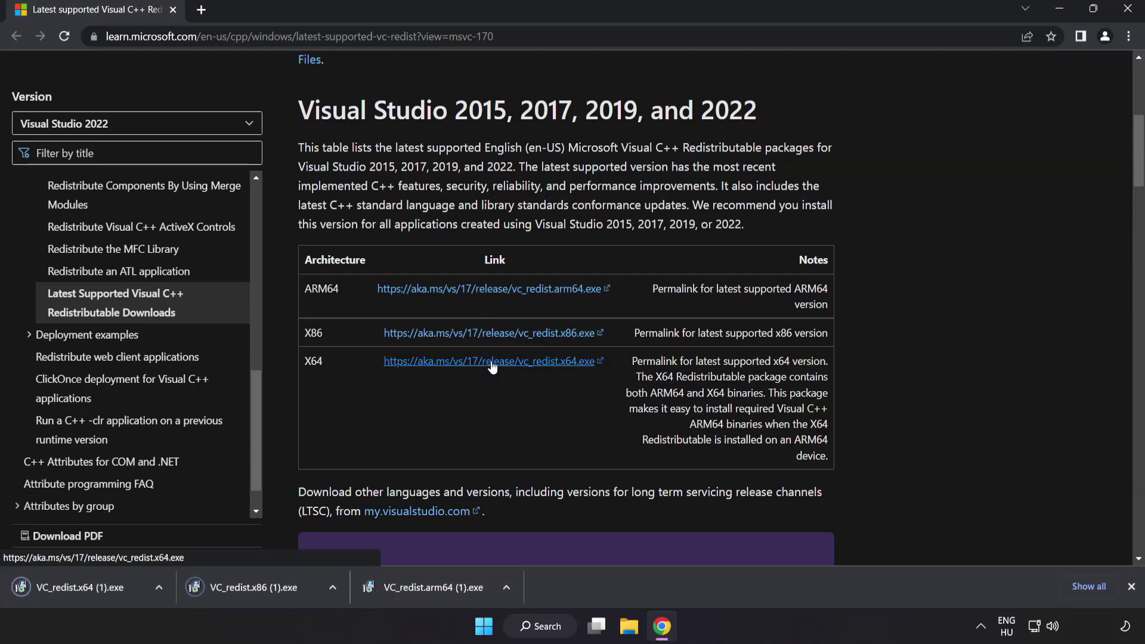
Step: Run the ARM64 VC++ redistributable installer, accept its license, and dismiss the setup failure
left_click(431, 589)
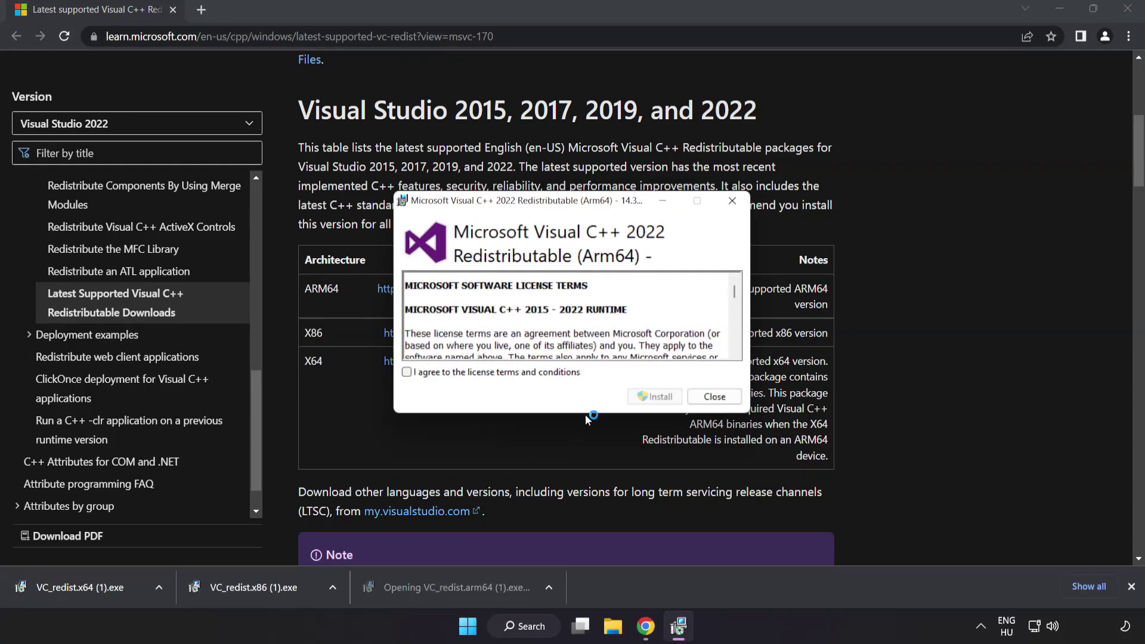
left_click_drag(735, 289, 734, 346)
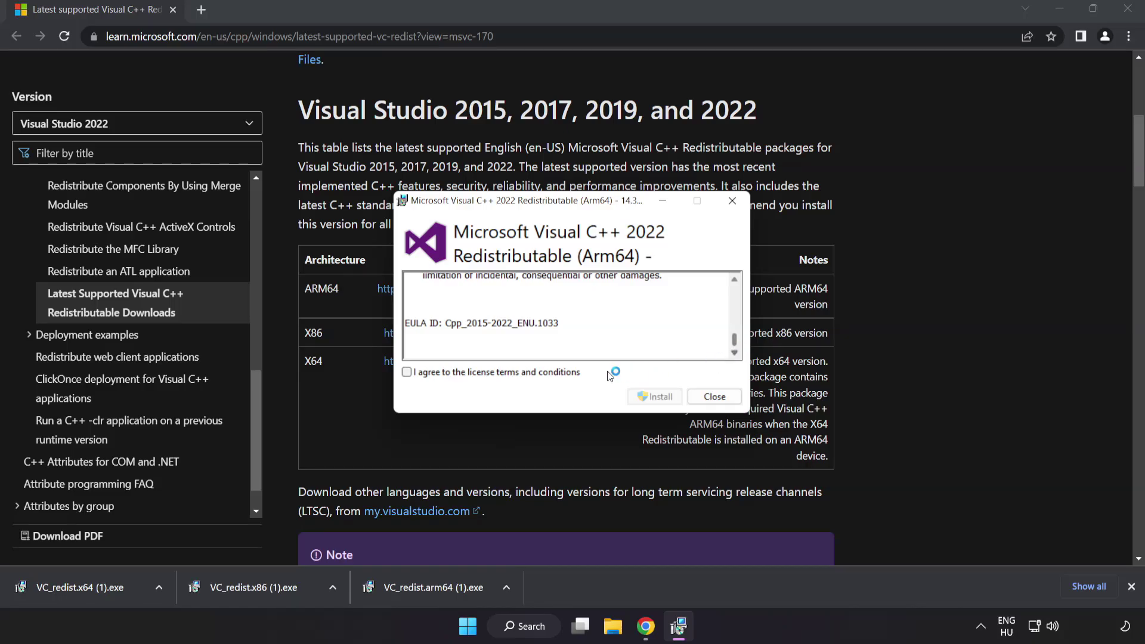
left_click(406, 372)
left_click(655, 398)
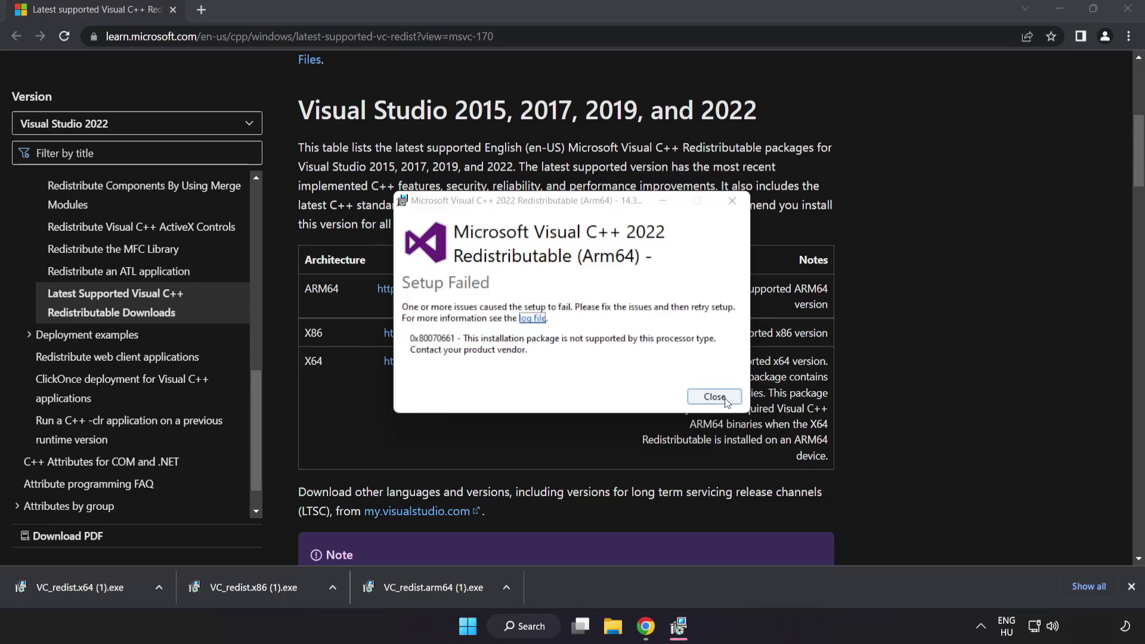
left_click(714, 397)
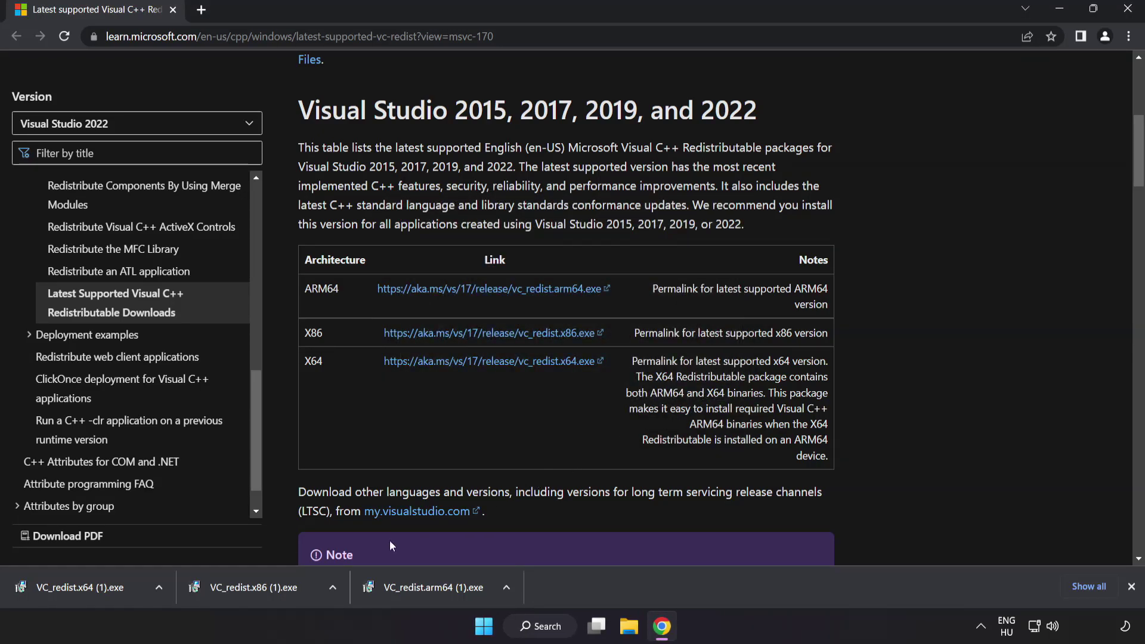
Step: Install the x86 redistributable successfully, then run the x64 installer and dismiss its failure
left_click(258, 589)
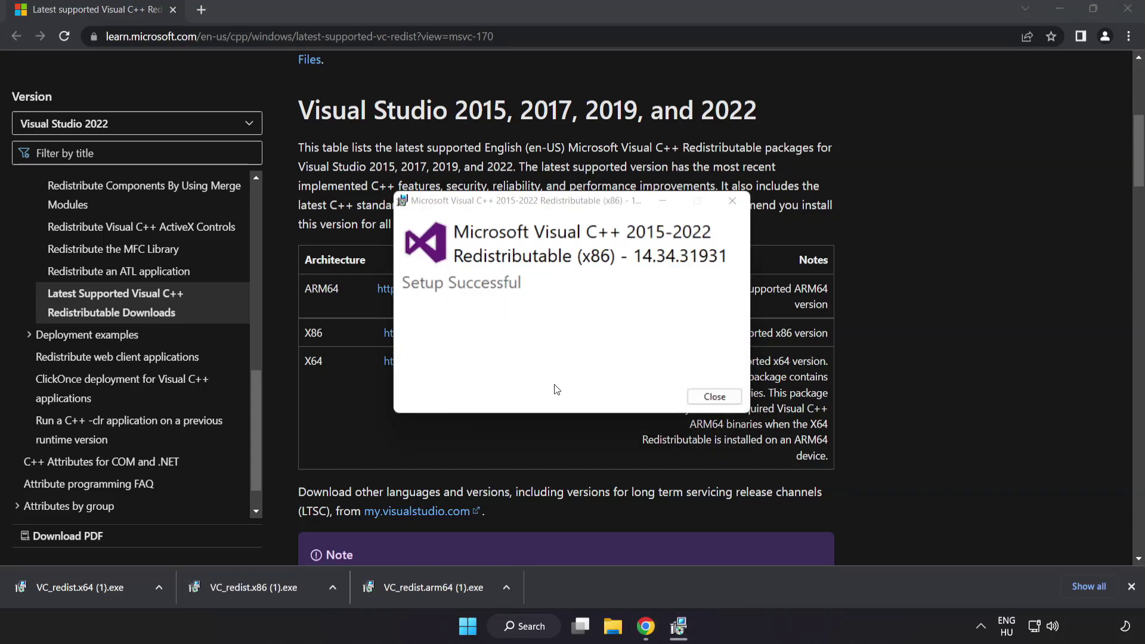
left_click(714, 397)
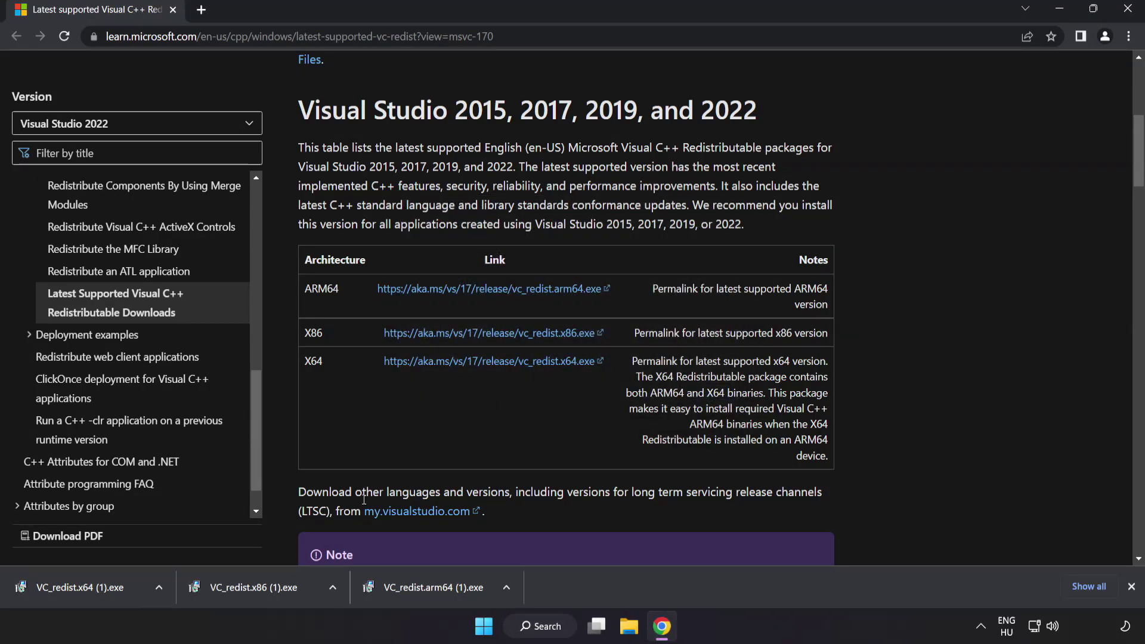
left_click(102, 587)
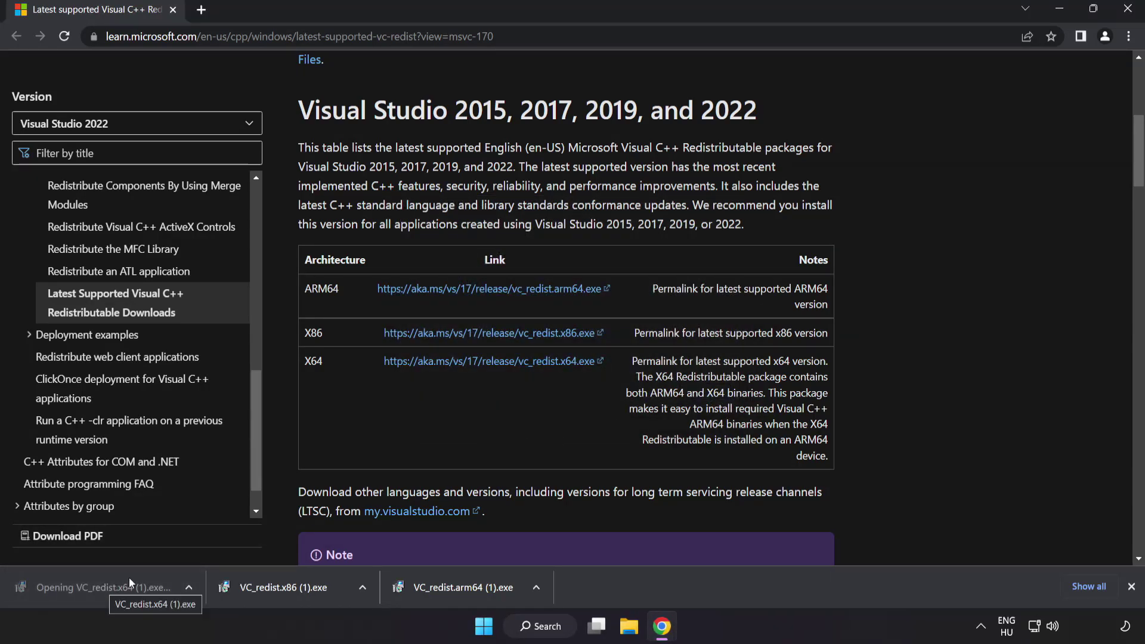
left_click(714, 397)
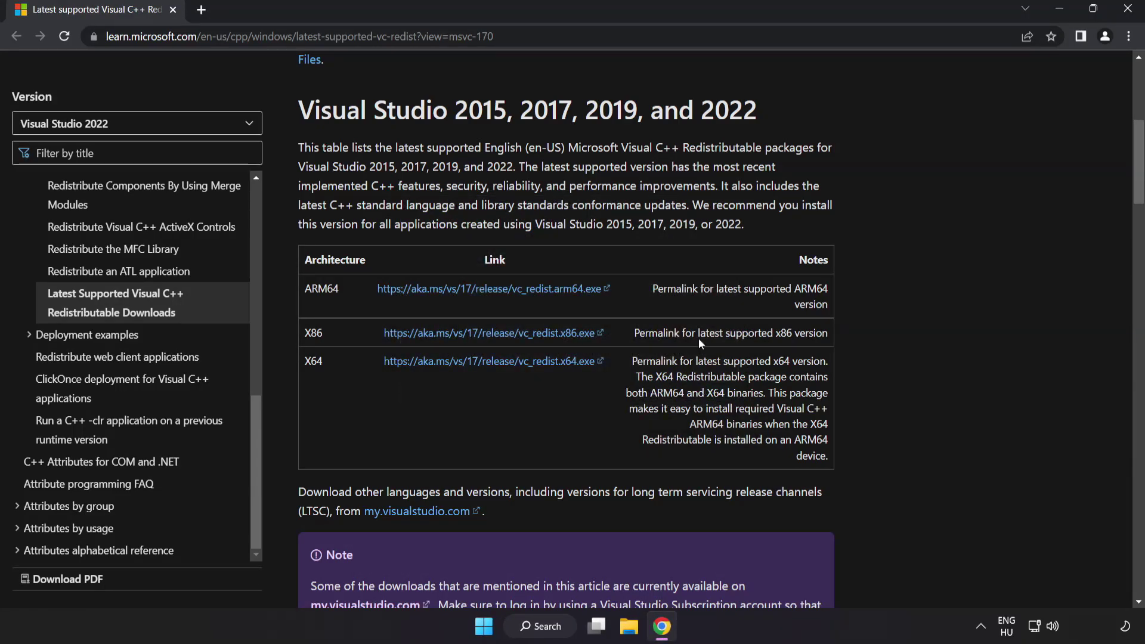
Step: Close Chrome and search for cmd to bring up Command Prompt's launch options
left_click(1126, 10)
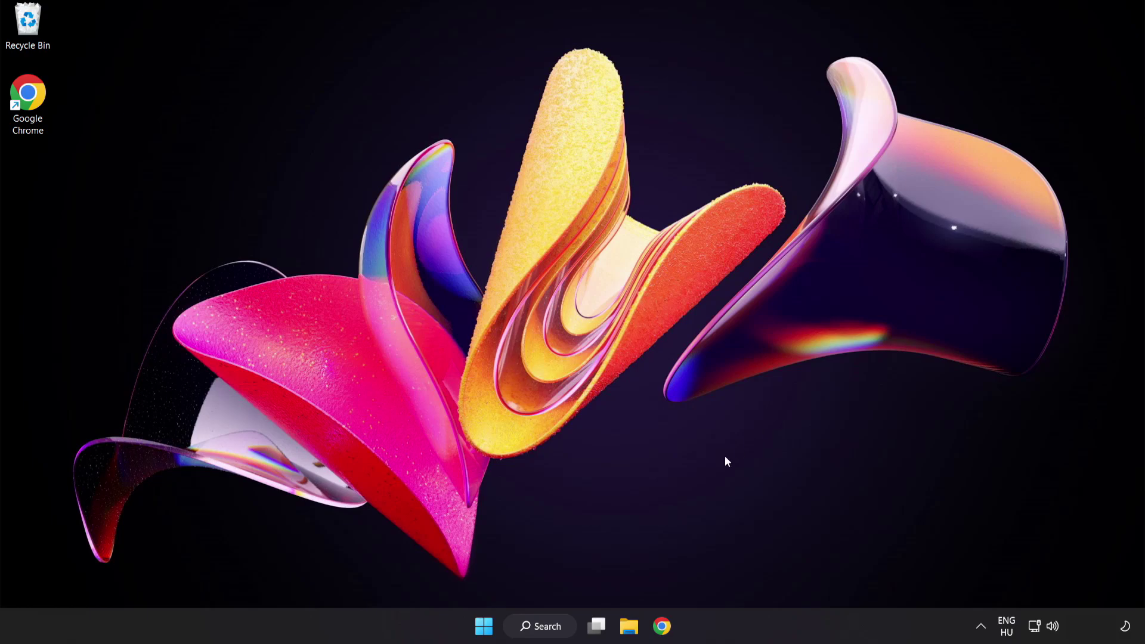
left_click(543, 633)
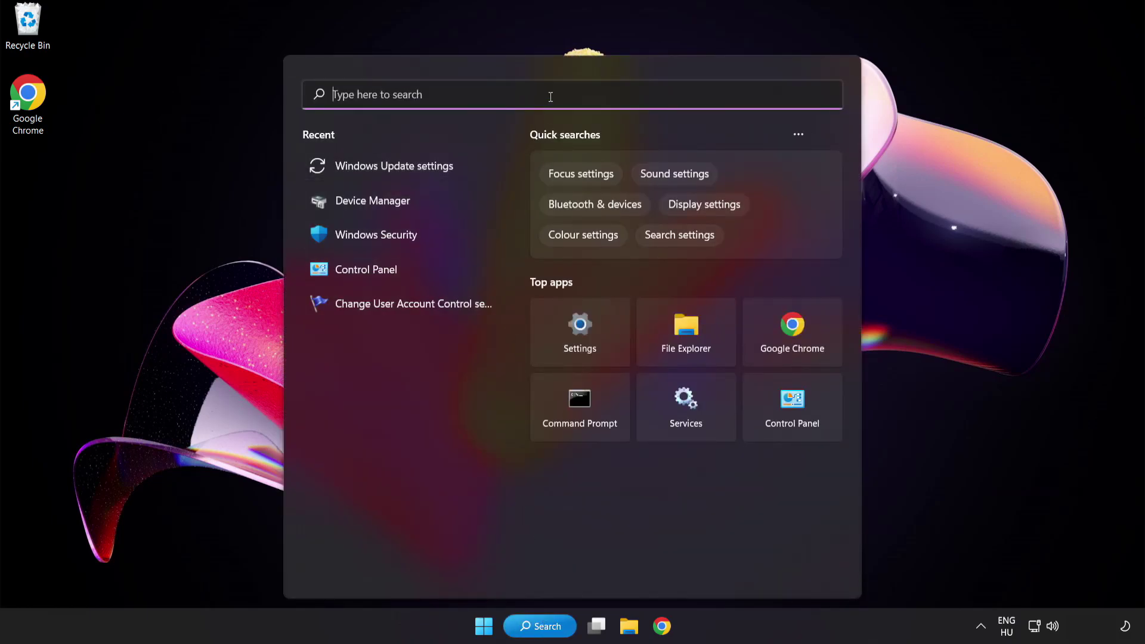
type("cmd")
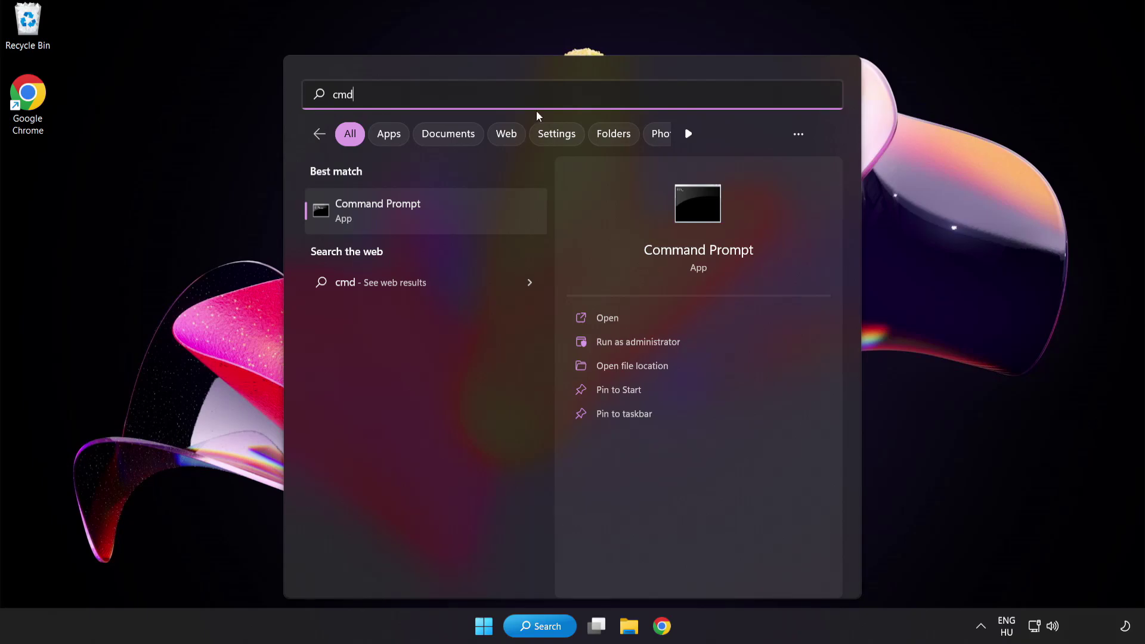
right_click(428, 218)
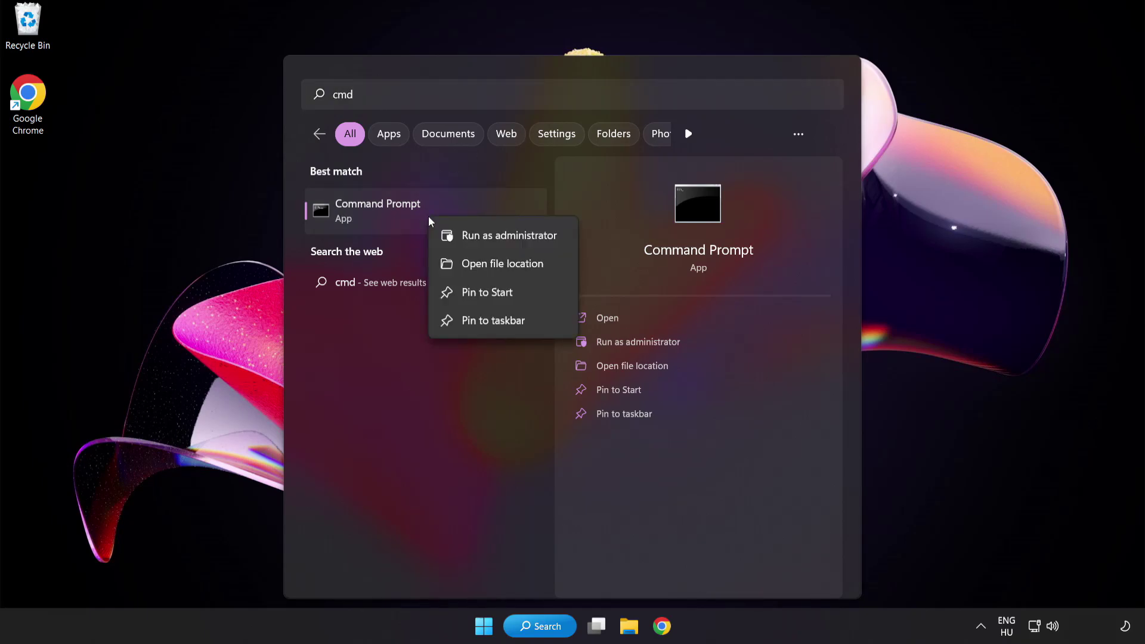
Step: Run sfc /scannow in an administrator Command Prompt and wait for the scan
left_click(483, 237)
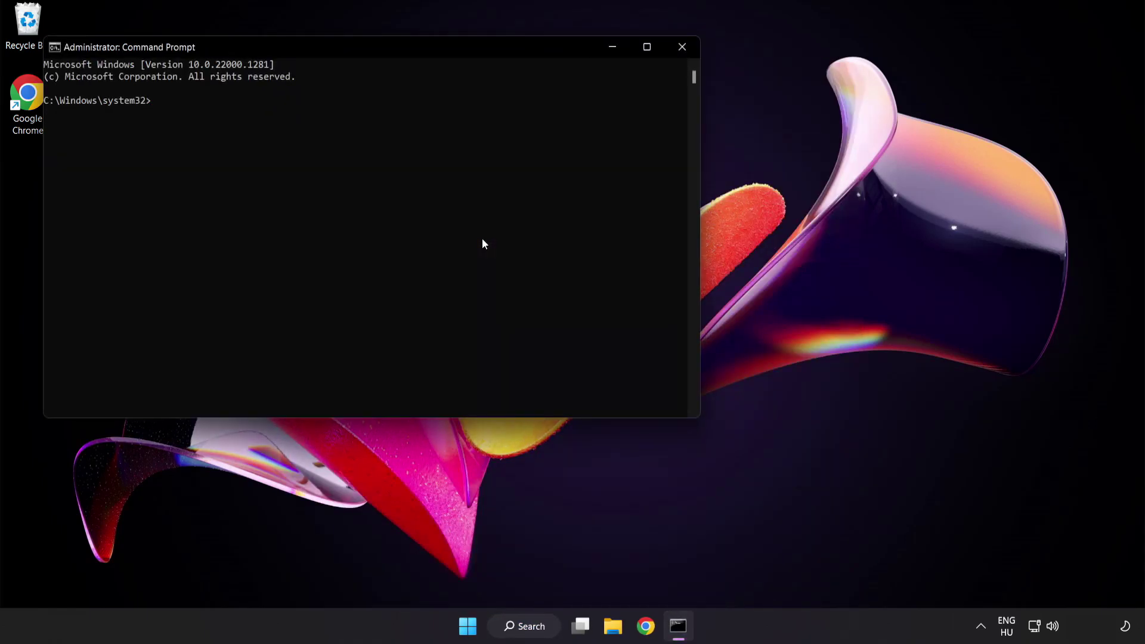
left_click_drag(328, 51, 498, 112)
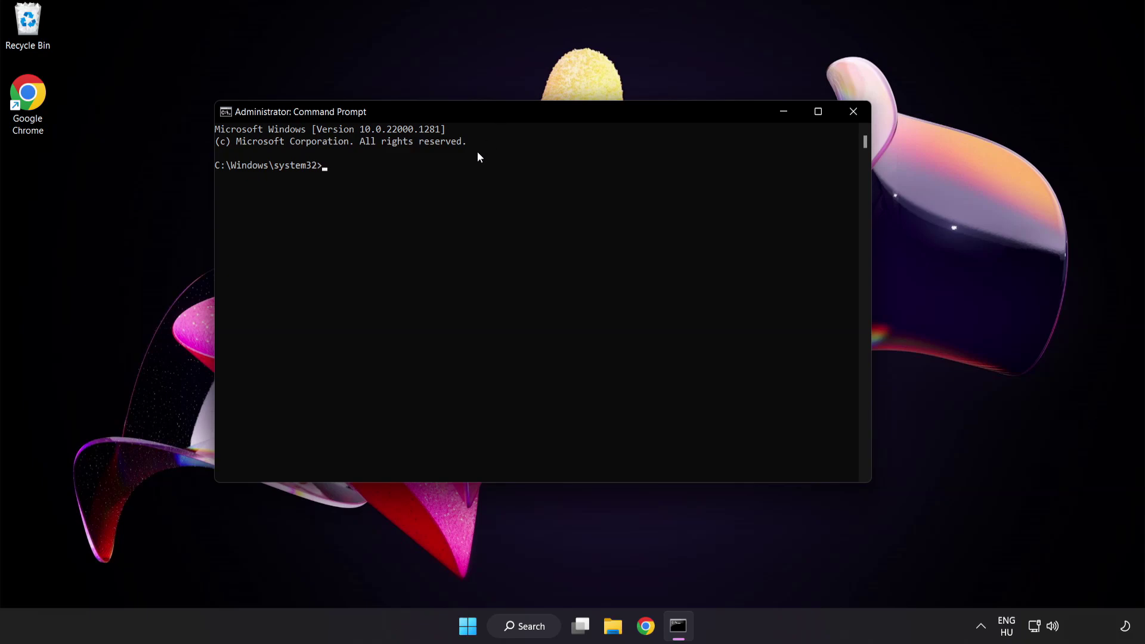
type("sfc")
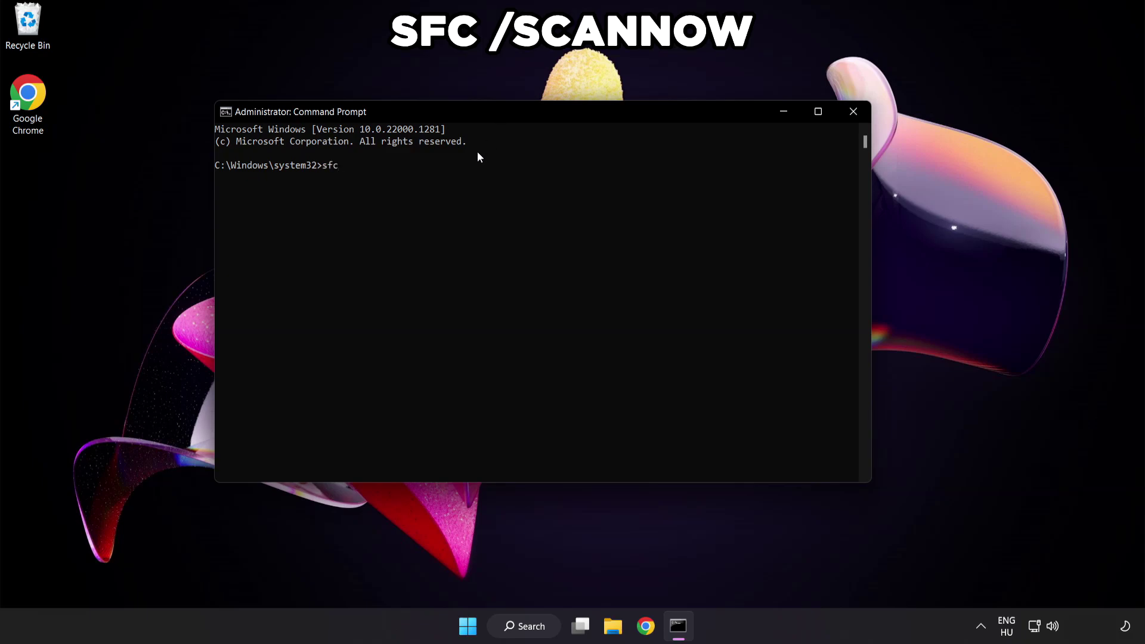
type(" /scannow")
key("Return")
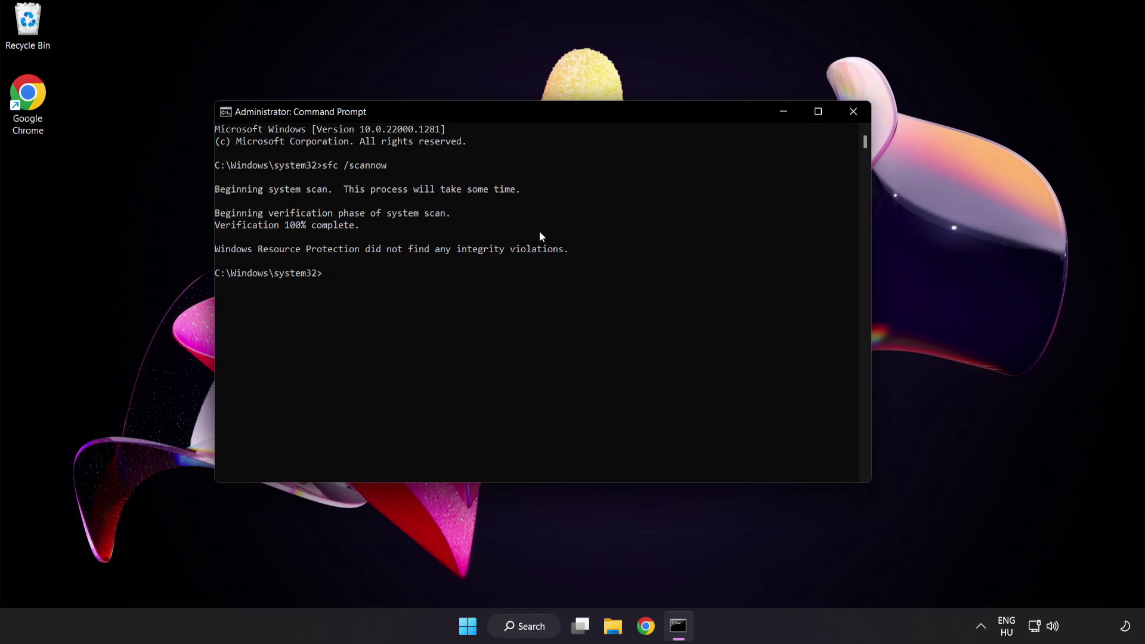
Step: Close Command Prompt and show the Start menu's power options, including Restart
left_click(854, 113)
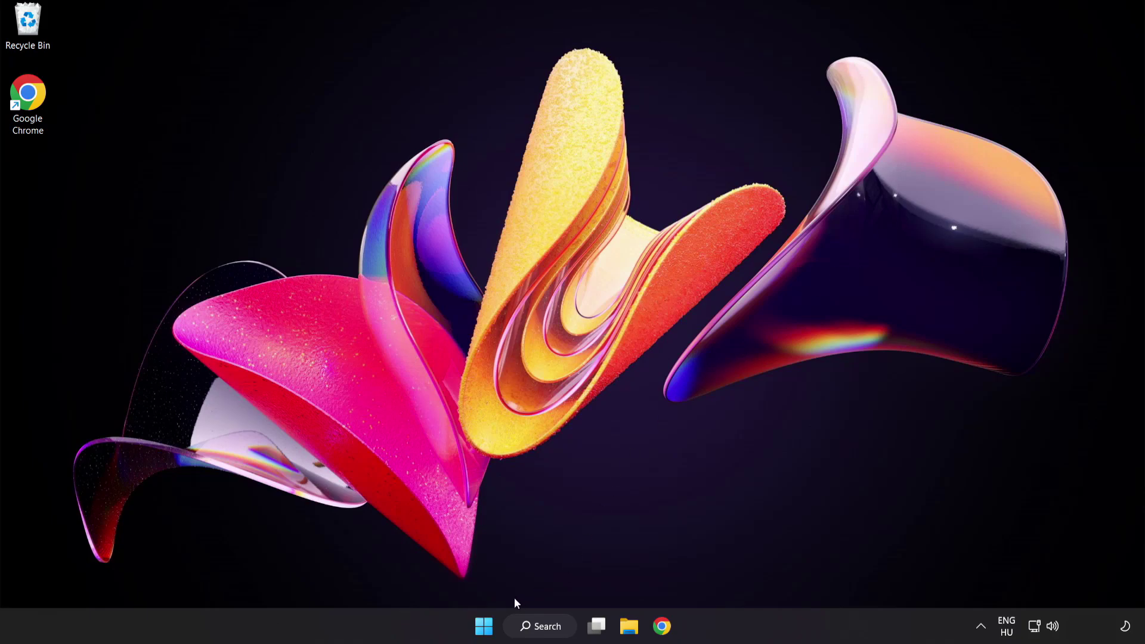
left_click(484, 625)
left_click(757, 574)
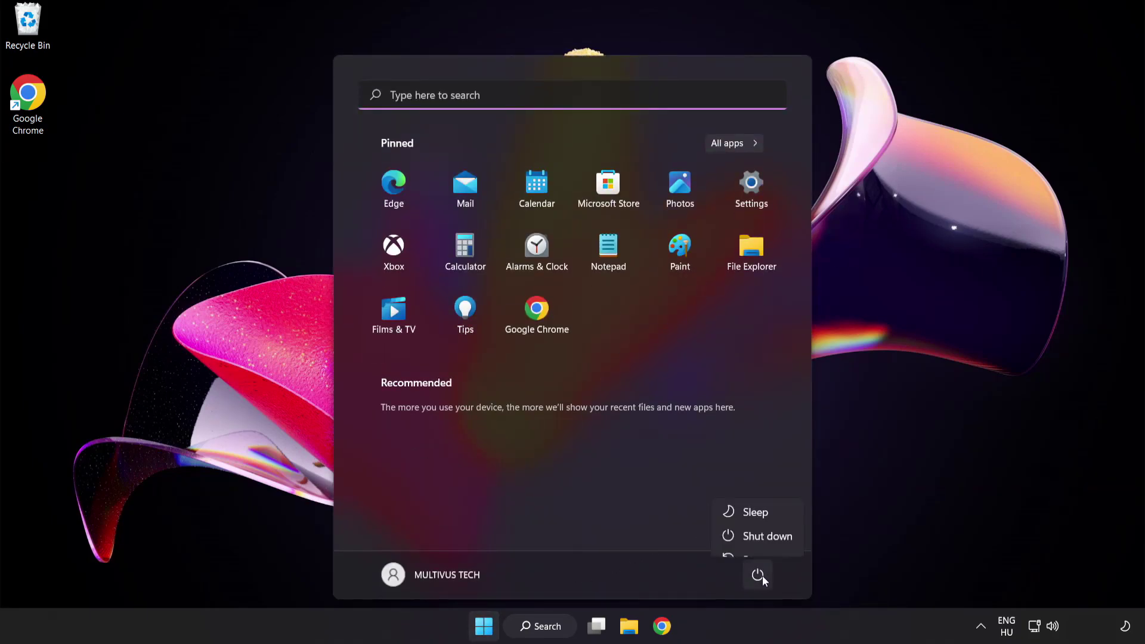